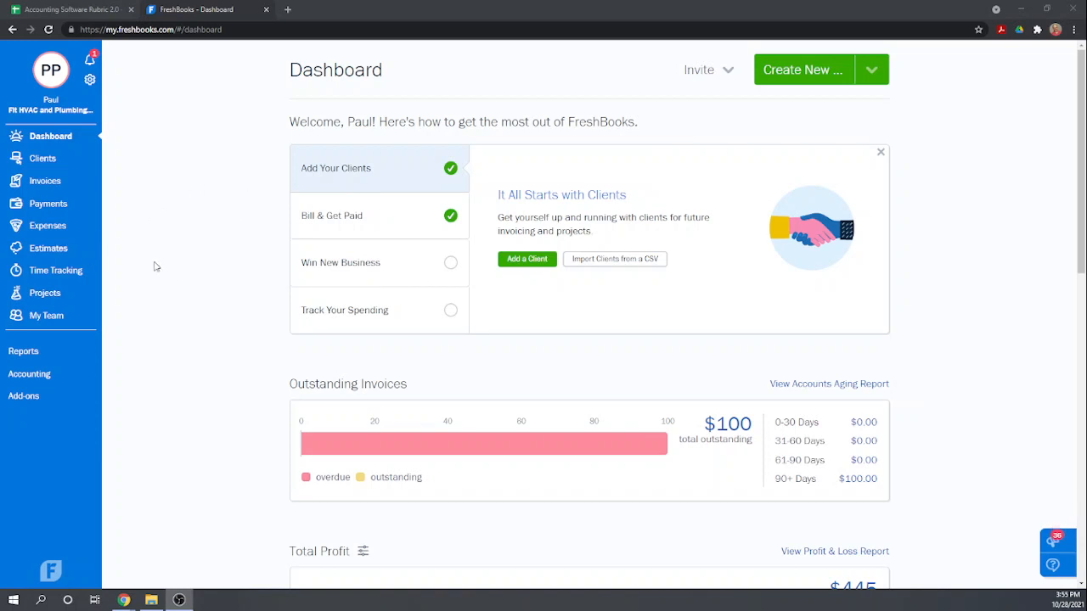
# Create a new estimate prepared for the existing client Family Bowling.
pyautogui.click(49, 250)
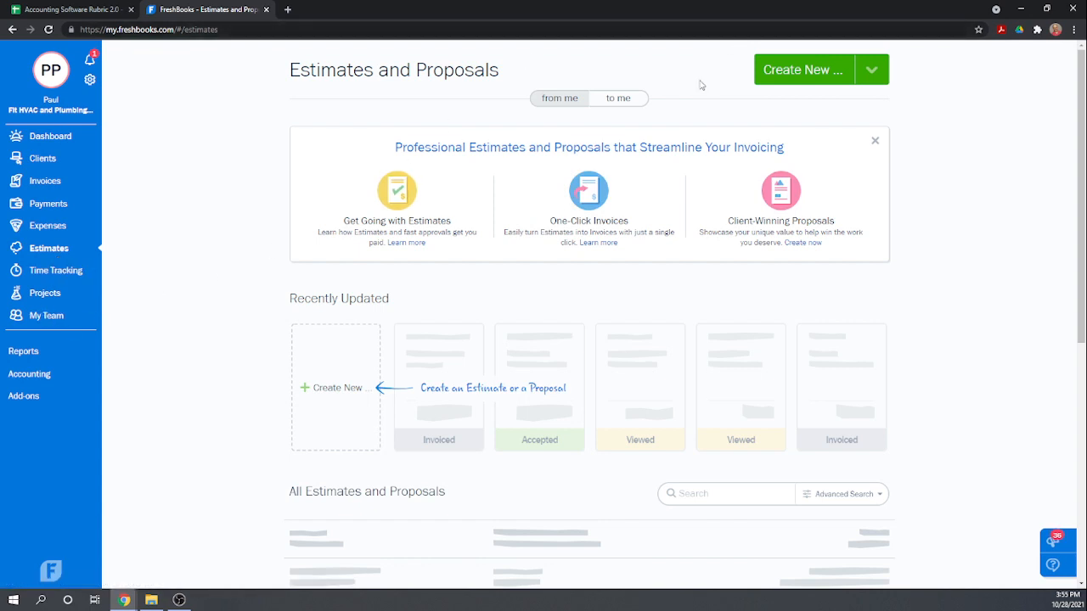
pyautogui.click(872, 70)
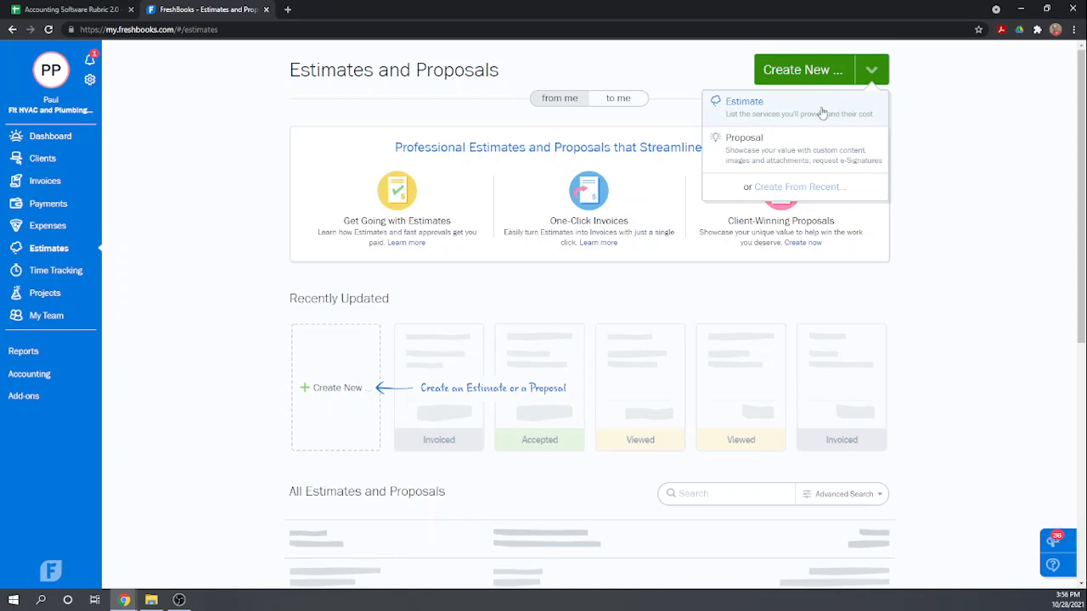
pyautogui.click(783, 116)
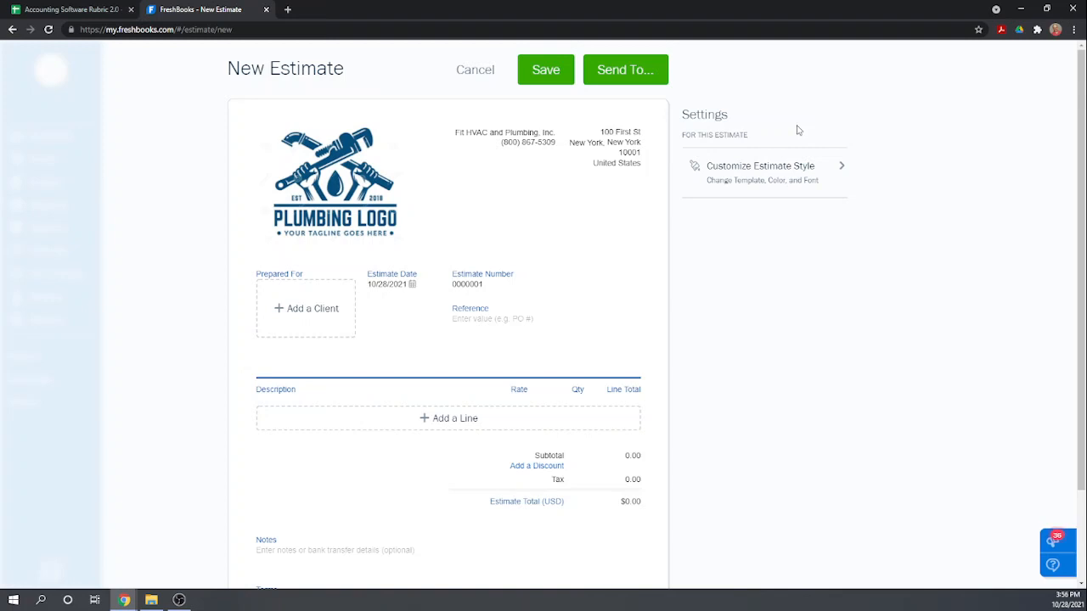
pyautogui.moveTo(384, 218)
pyautogui.click(292, 312)
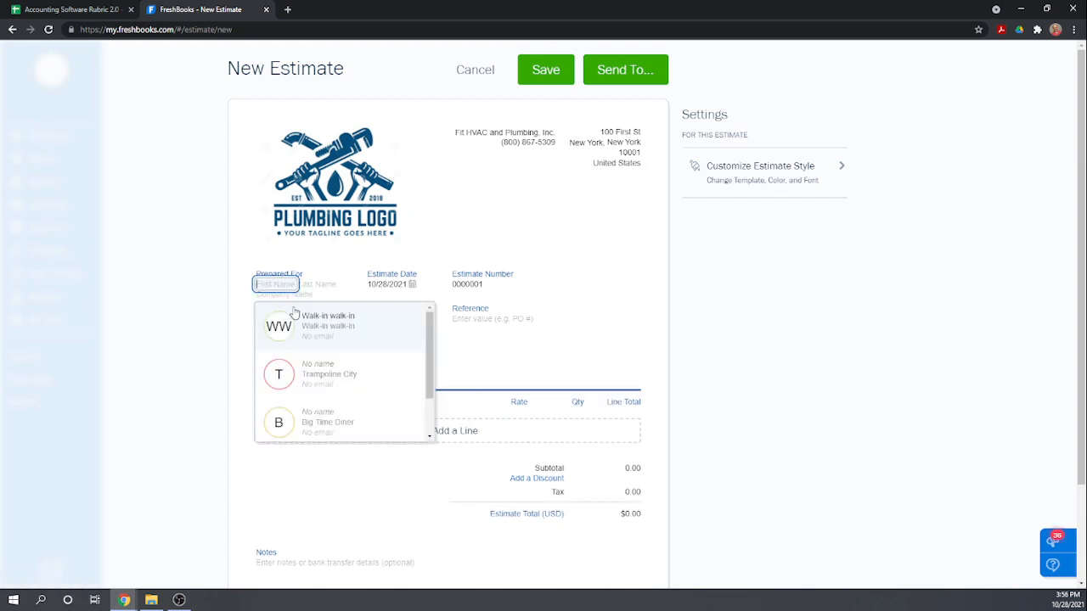
pyautogui.write('Family B')
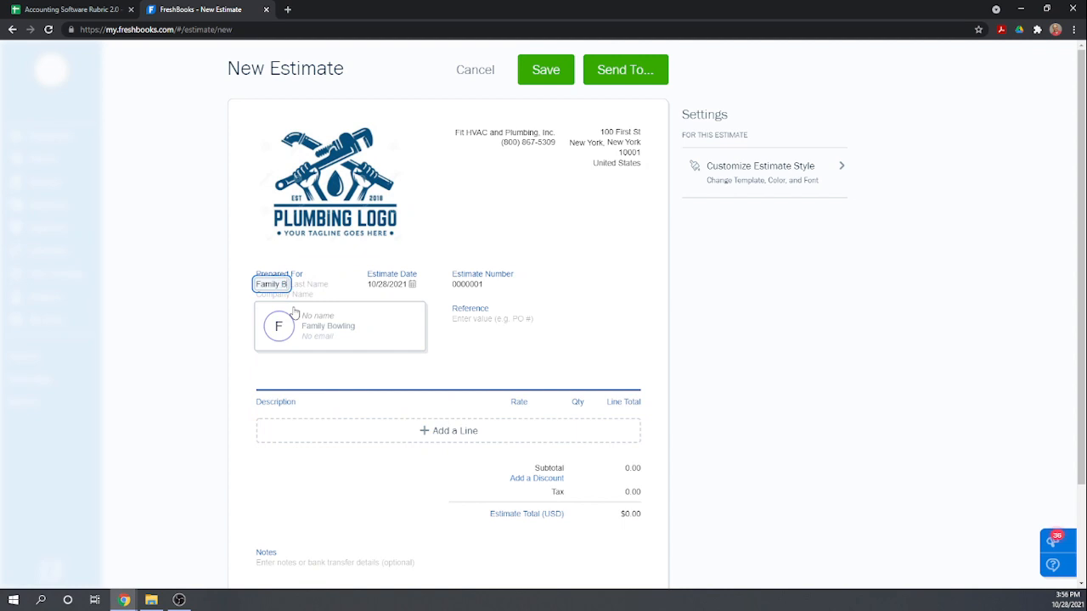
pyautogui.click(310, 322)
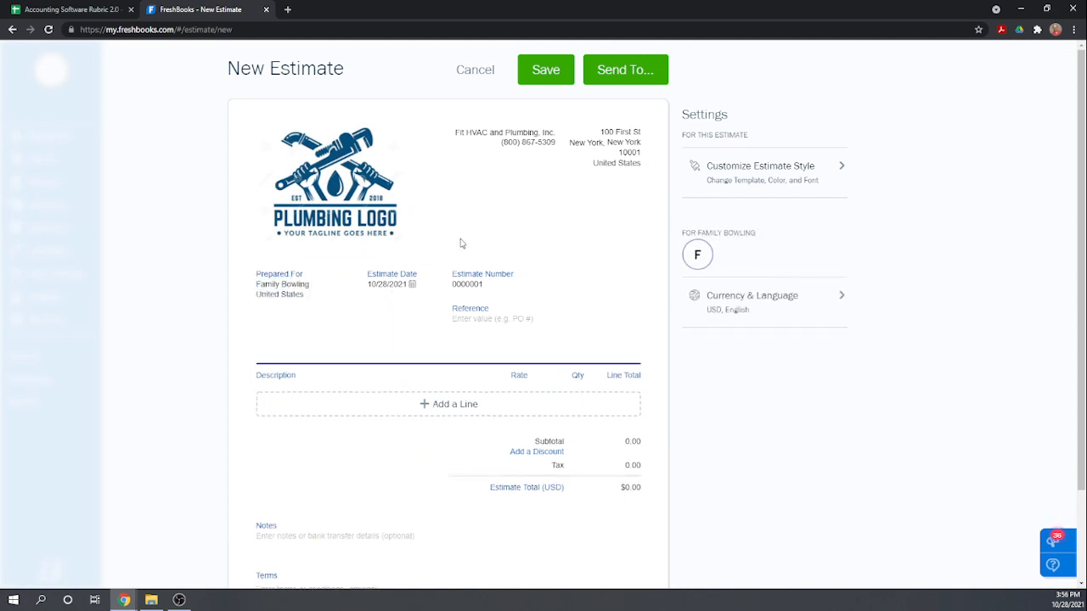
# Set the estimate date to 02/15/2021.
pyautogui.click(412, 283)
pyautogui.click(334, 314)
pyautogui.click(334, 313)
pyautogui.click(334, 314)
pyautogui.click(335, 313)
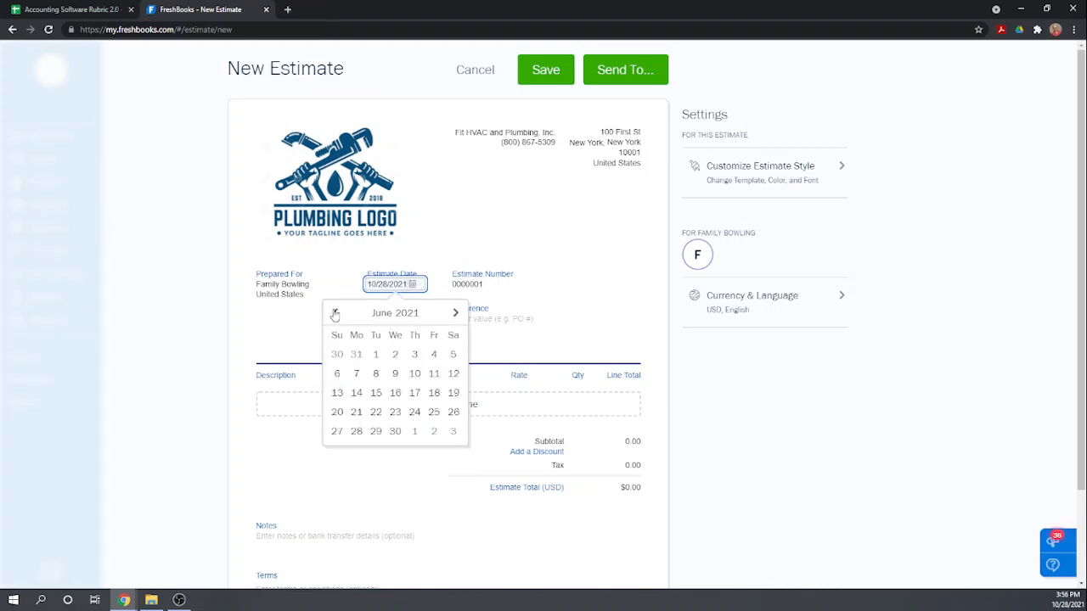
pyautogui.click(335, 313)
pyautogui.click(334, 313)
pyautogui.click(335, 313)
pyautogui.click(335, 313)
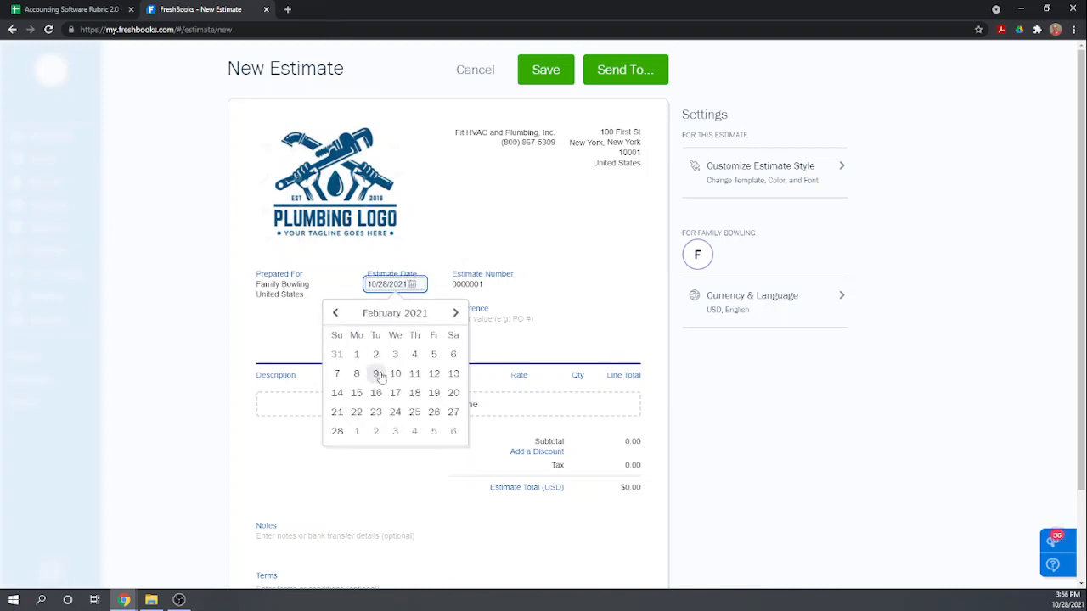
pyautogui.click(356, 392)
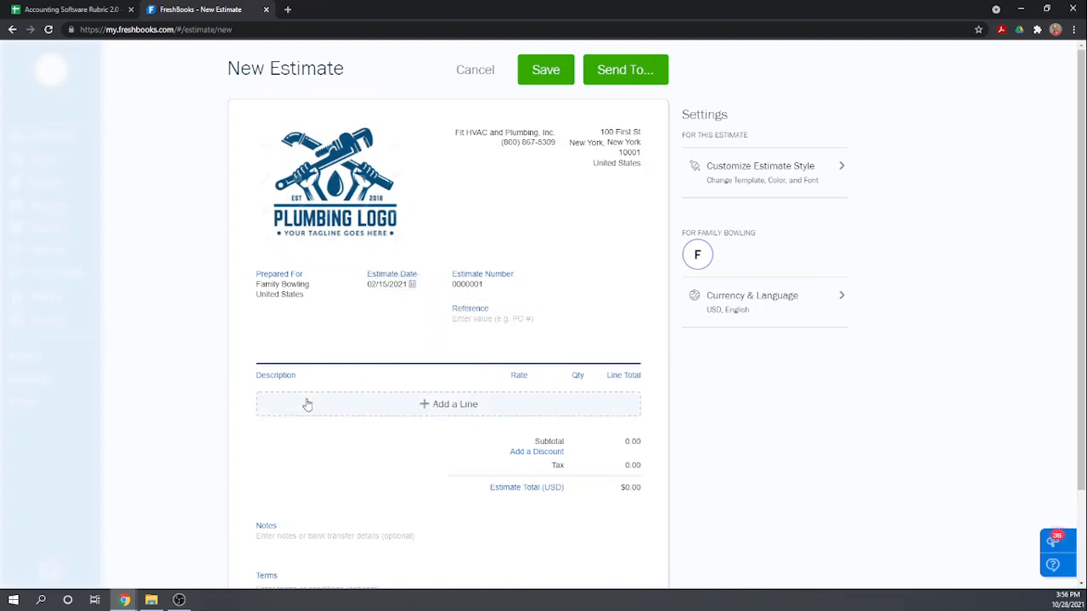
# Add the saved Contract Labor item as a line on the estimate with a quantity of 10.
pyautogui.click(364, 409)
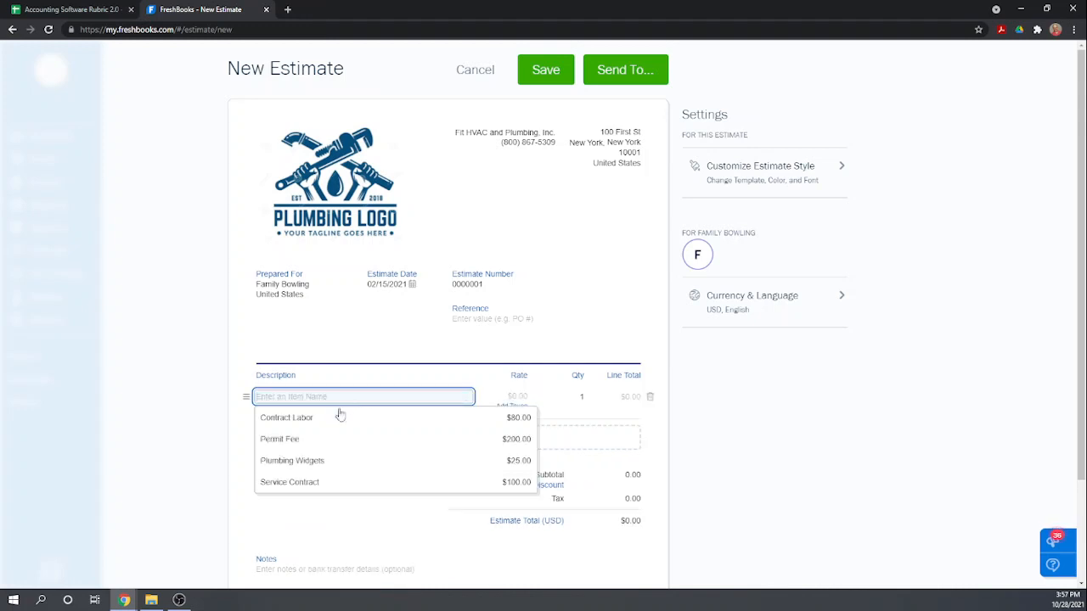
pyautogui.click(283, 420)
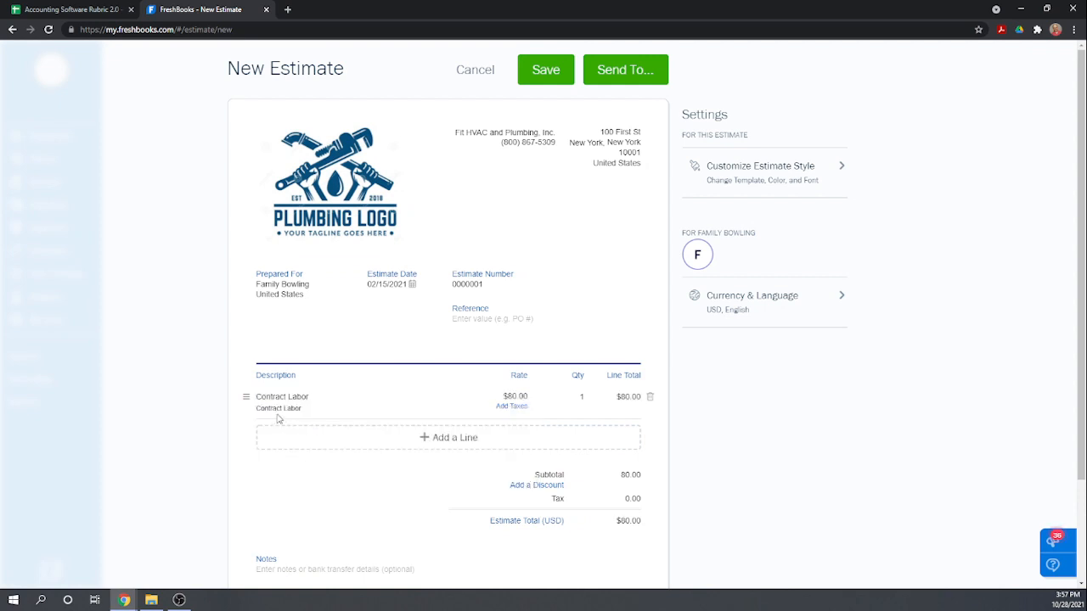
pyautogui.click(581, 396)
pyautogui.press('BackSpace')
pyautogui.write('10')
# Add the saved Plumbing Widgets item as a second line with a quantity of 10.
pyautogui.click(414, 440)
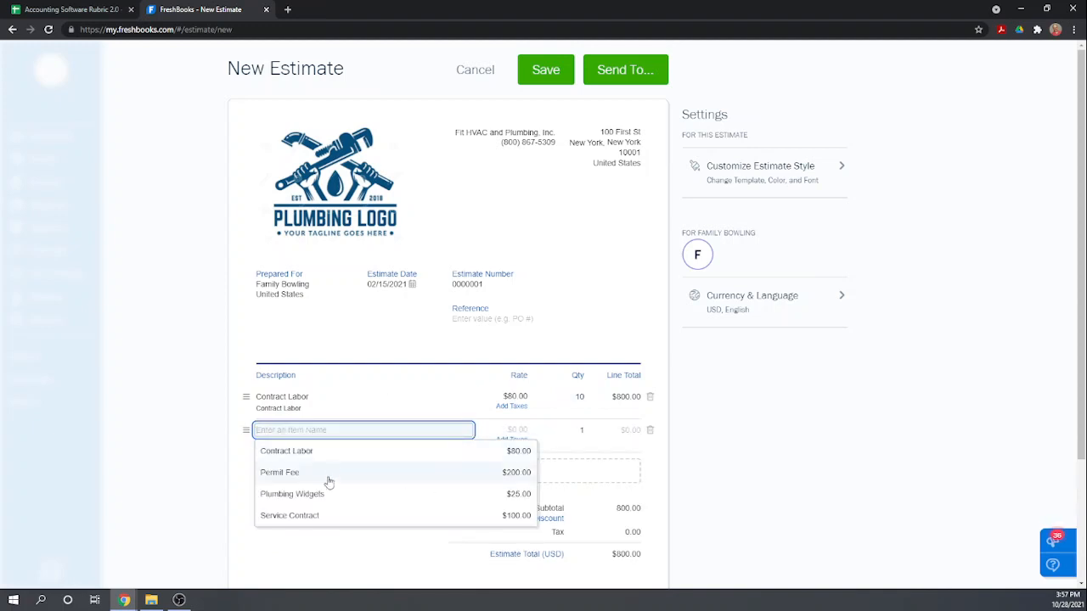
pyautogui.click(315, 500)
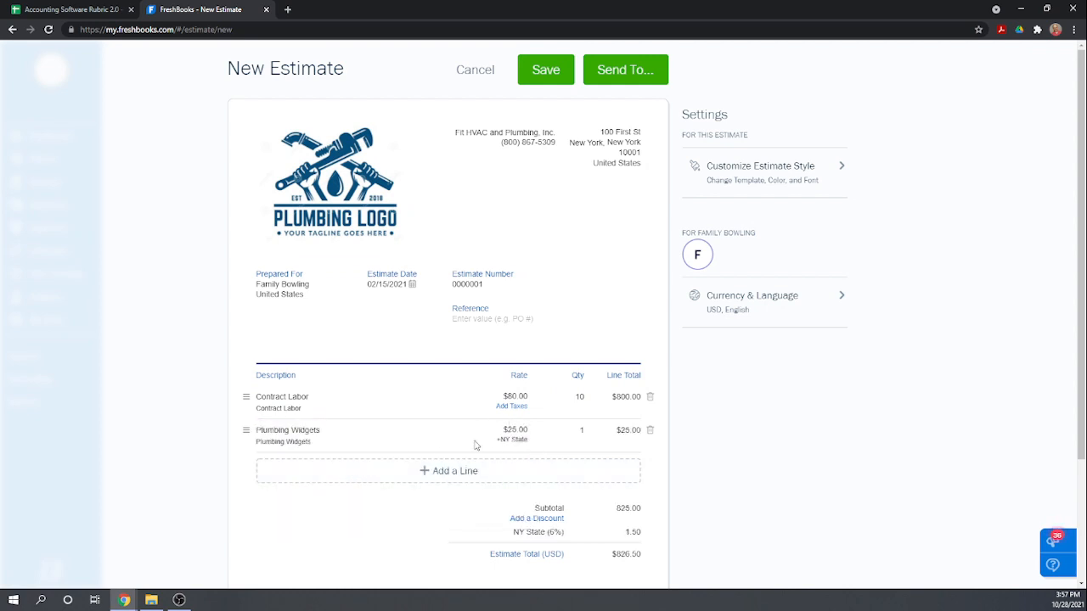
pyautogui.click(581, 431)
pyautogui.write('10')
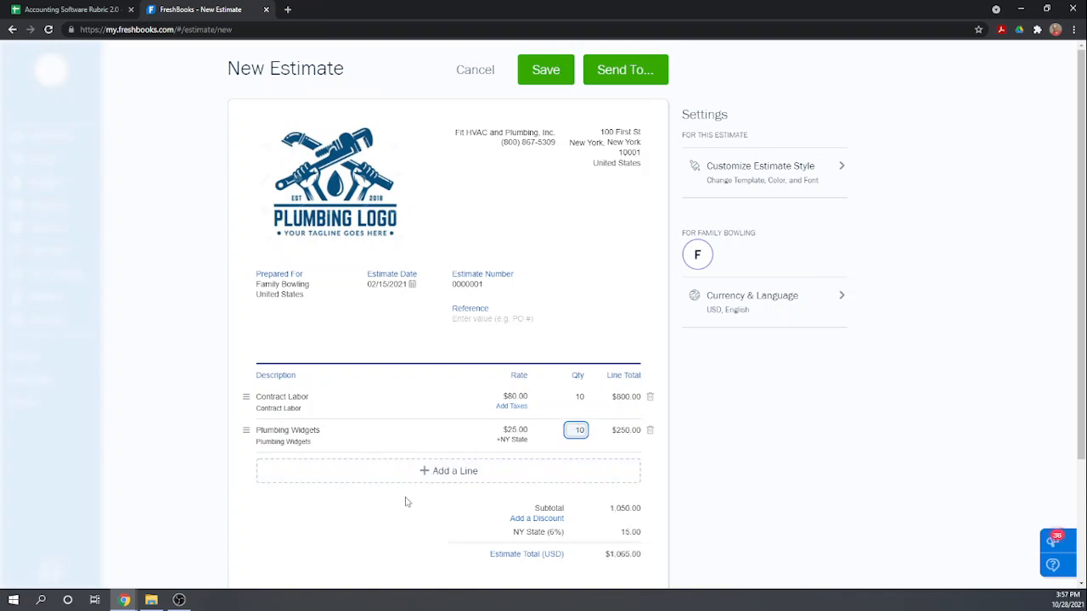
pyautogui.click(370, 508)
# Check the estimate down to its notes and terms, and save it without sending.
pyautogui.scroll(-2, 380, 501)
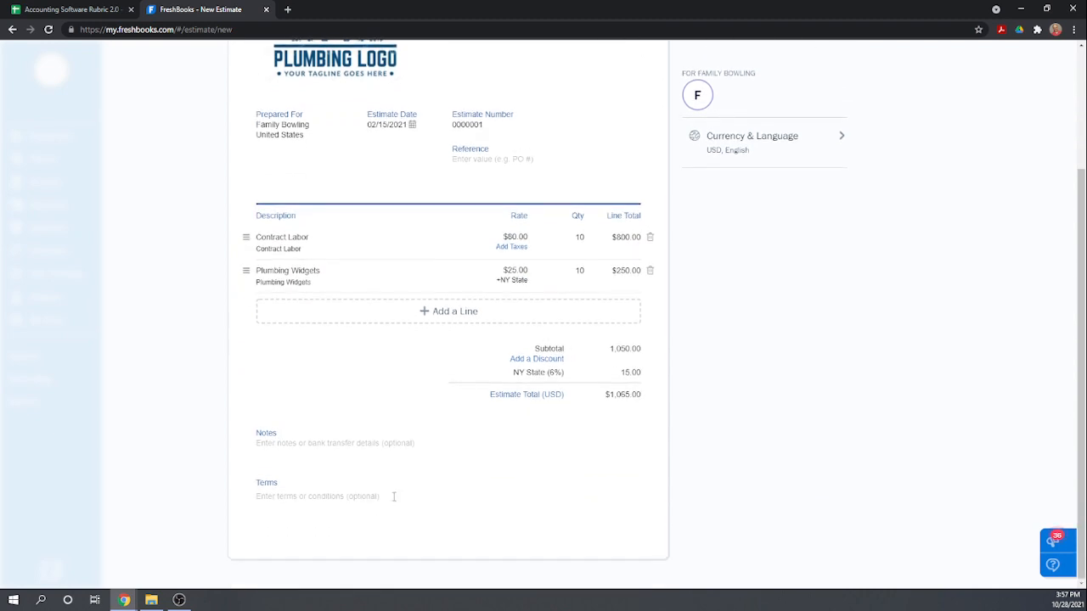
pyautogui.scroll(1, 394, 496)
pyautogui.scroll(1, 394, 501)
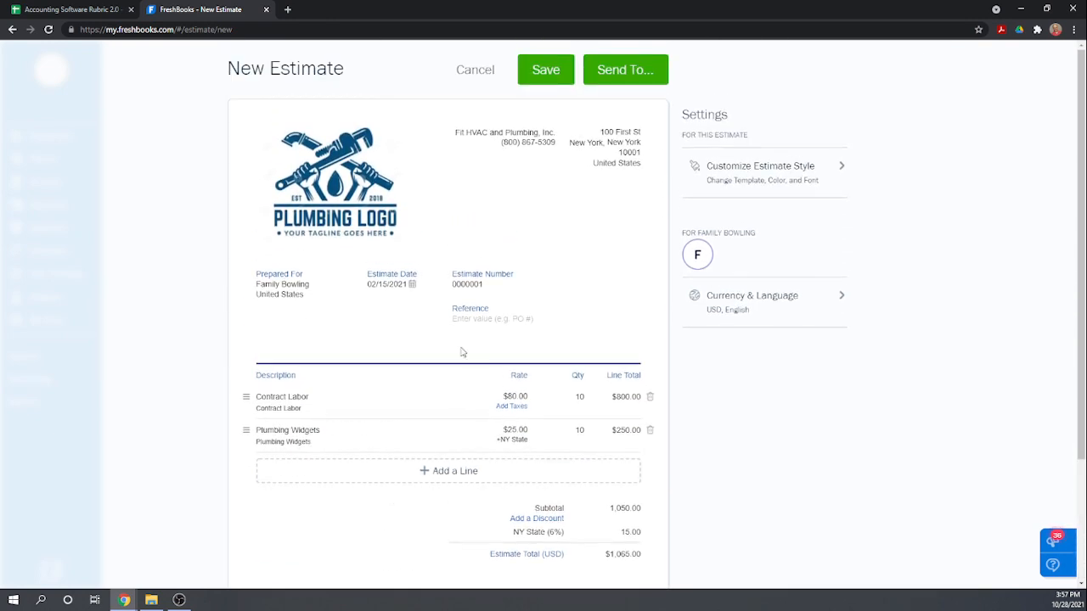
pyautogui.click(546, 72)
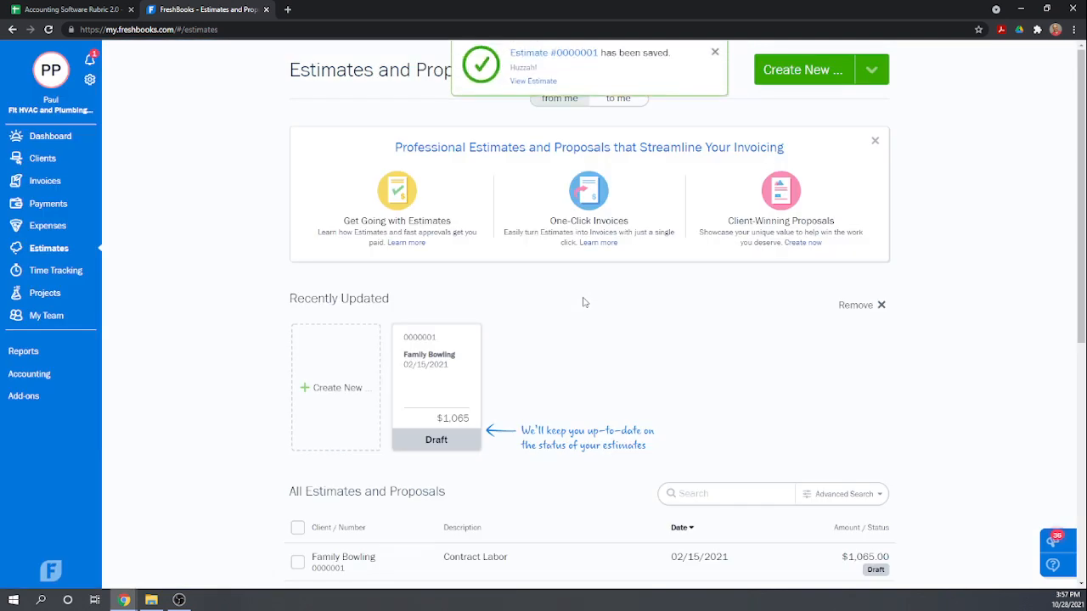
# Open the saved Family Bowling draft estimate and print it.
pyautogui.click(445, 384)
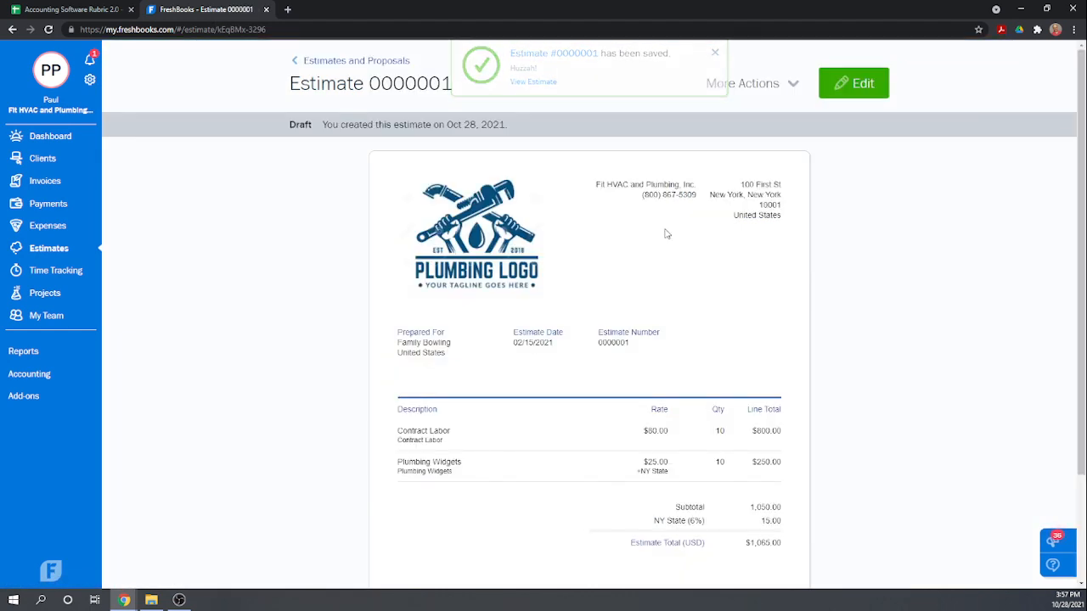
pyautogui.click(789, 94)
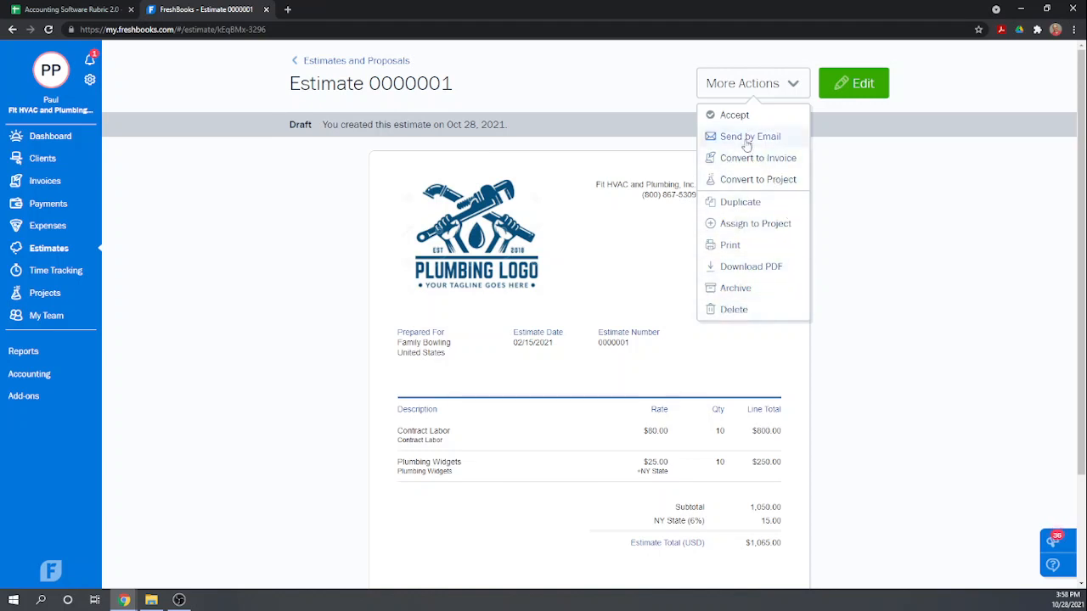
pyautogui.click(736, 246)
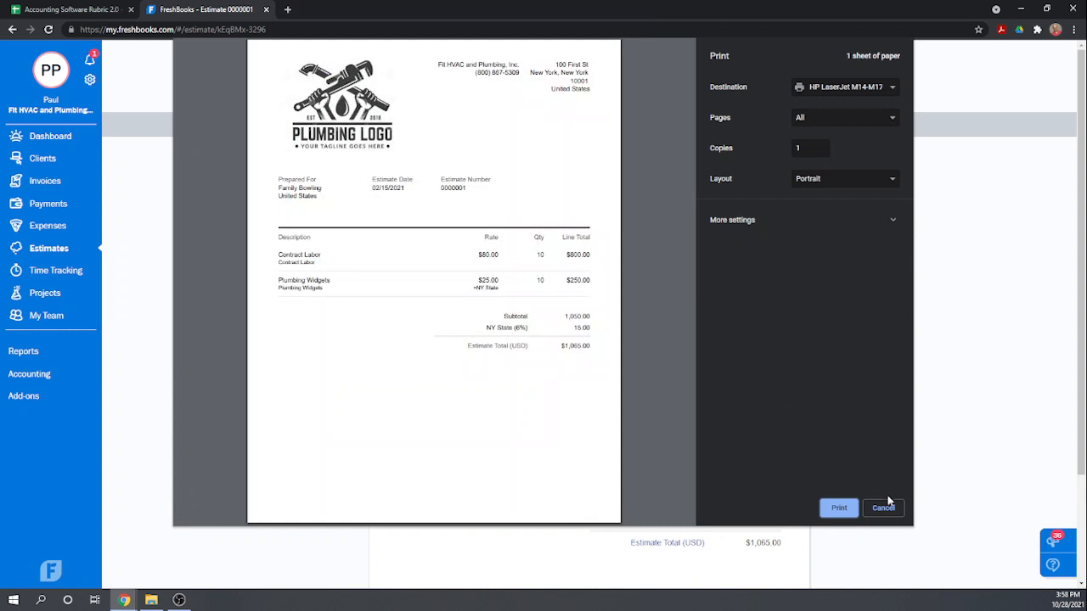
pyautogui.click(839, 510)
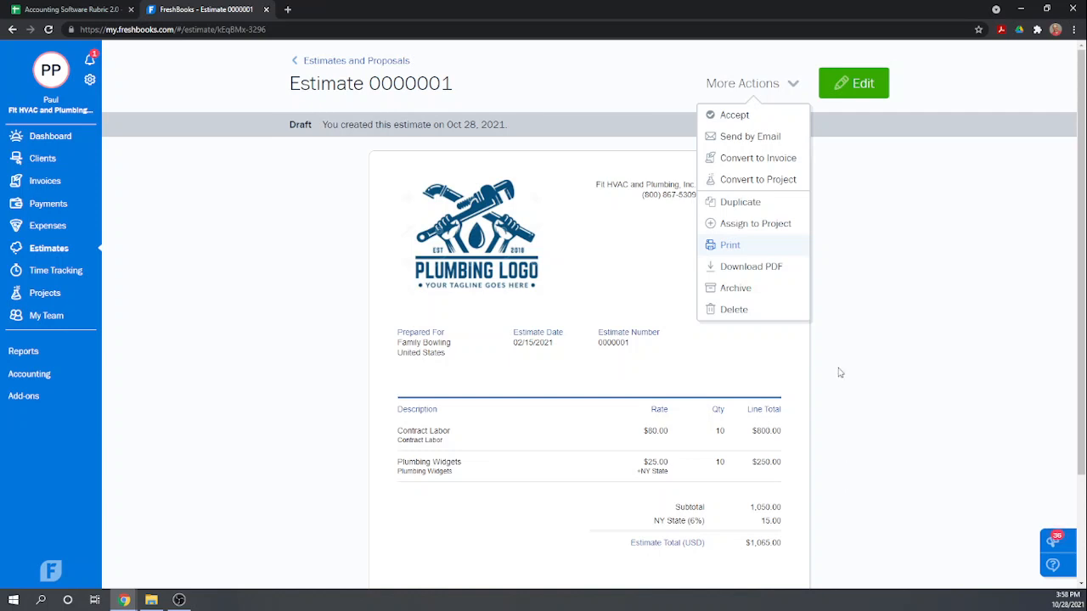
pyautogui.click(881, 206)
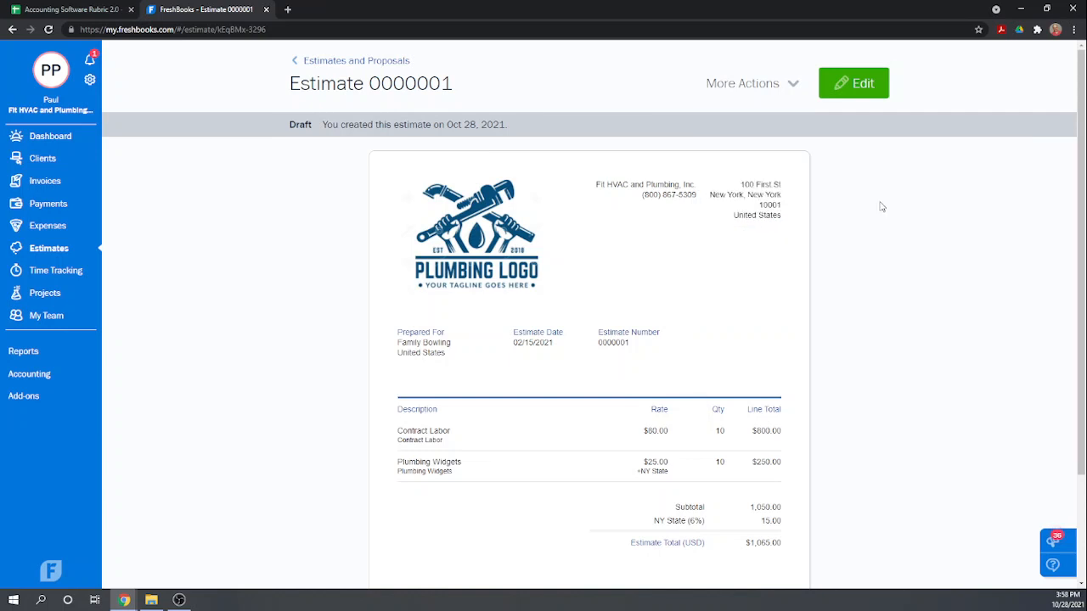
# Mark the Family Bowling draft estimate as accepted and return to the list of all estimates and proposals.
pyautogui.click(406, 61)
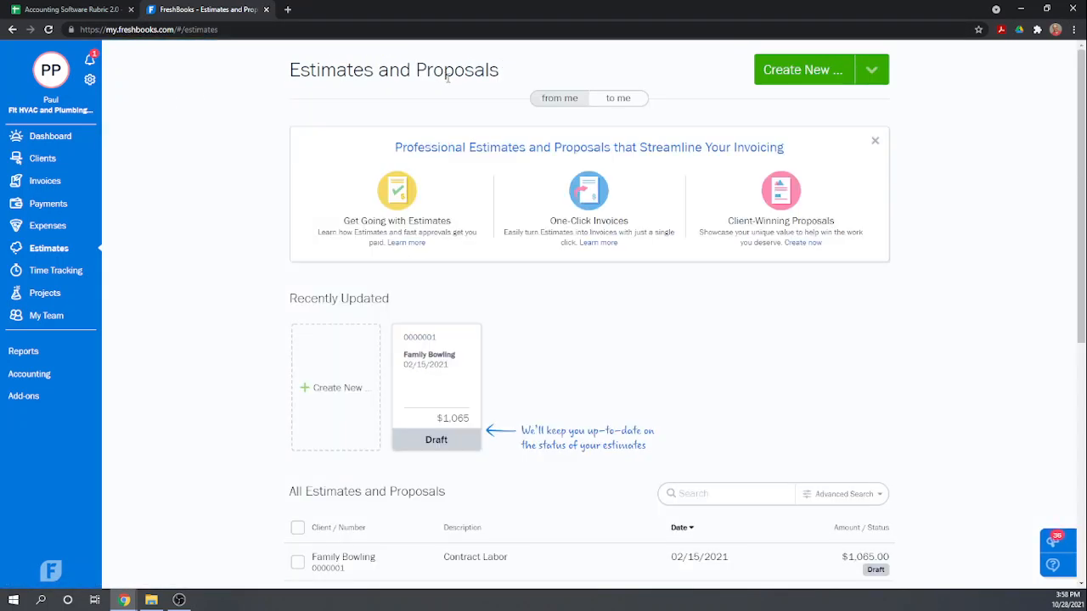
pyautogui.click(441, 396)
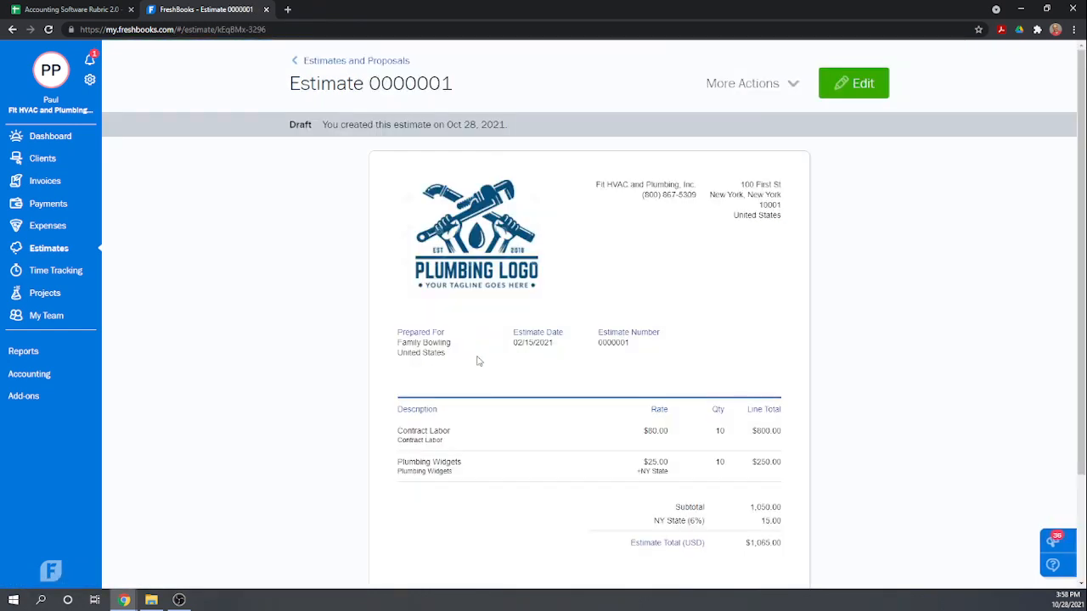
pyautogui.click(793, 93)
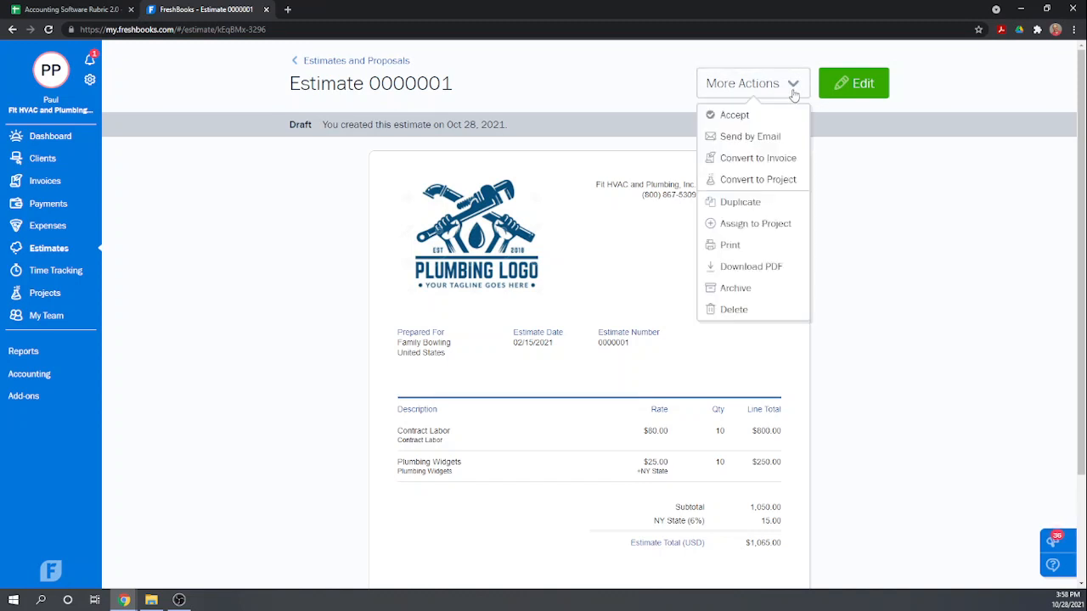
pyautogui.click(741, 119)
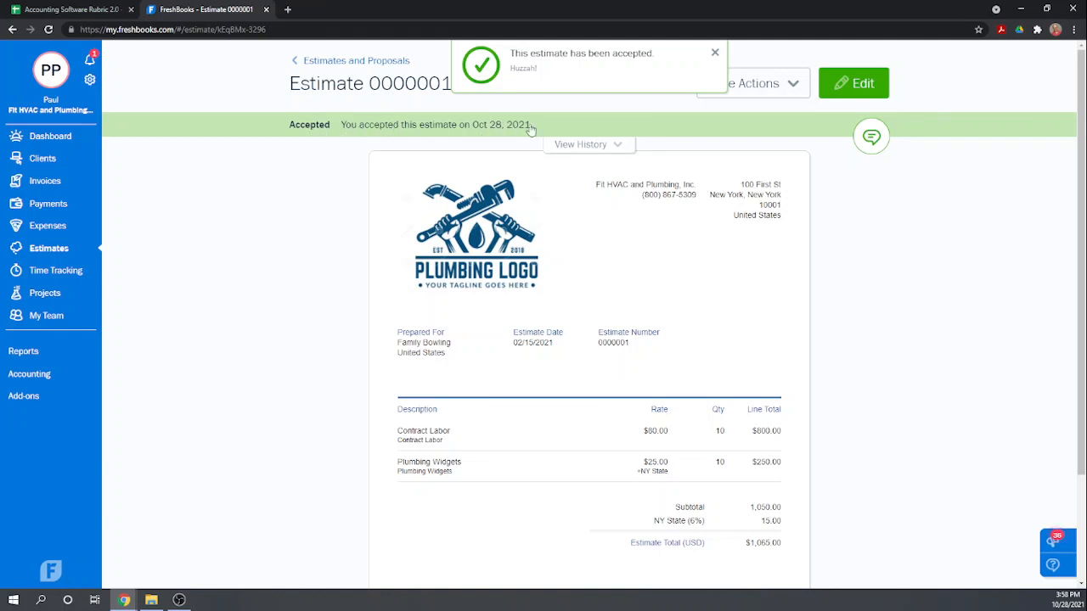
pyautogui.click(353, 62)
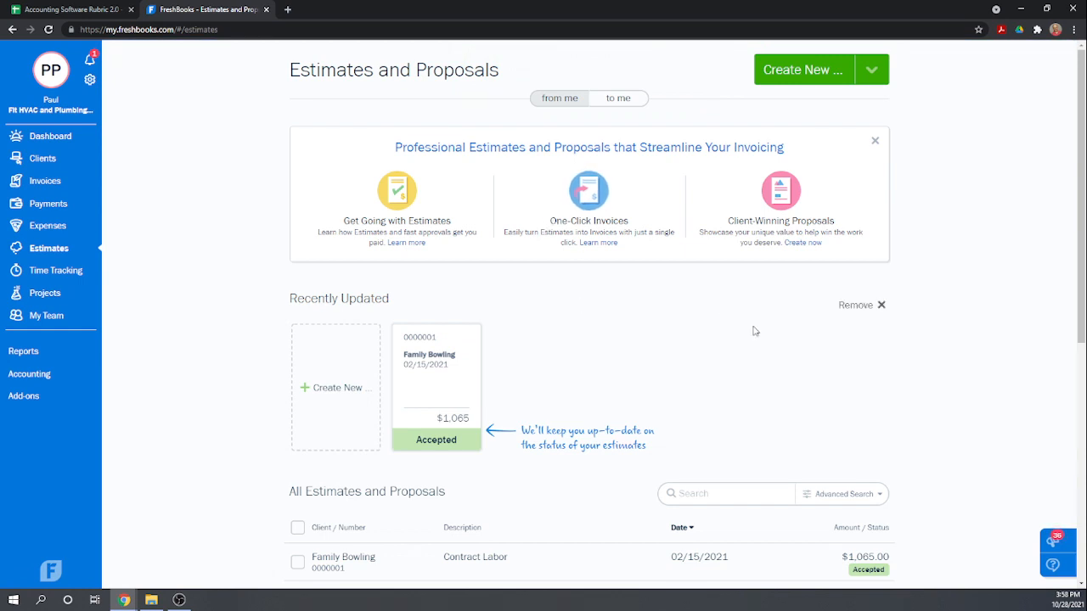
pyautogui.scroll(-1, 756, 327)
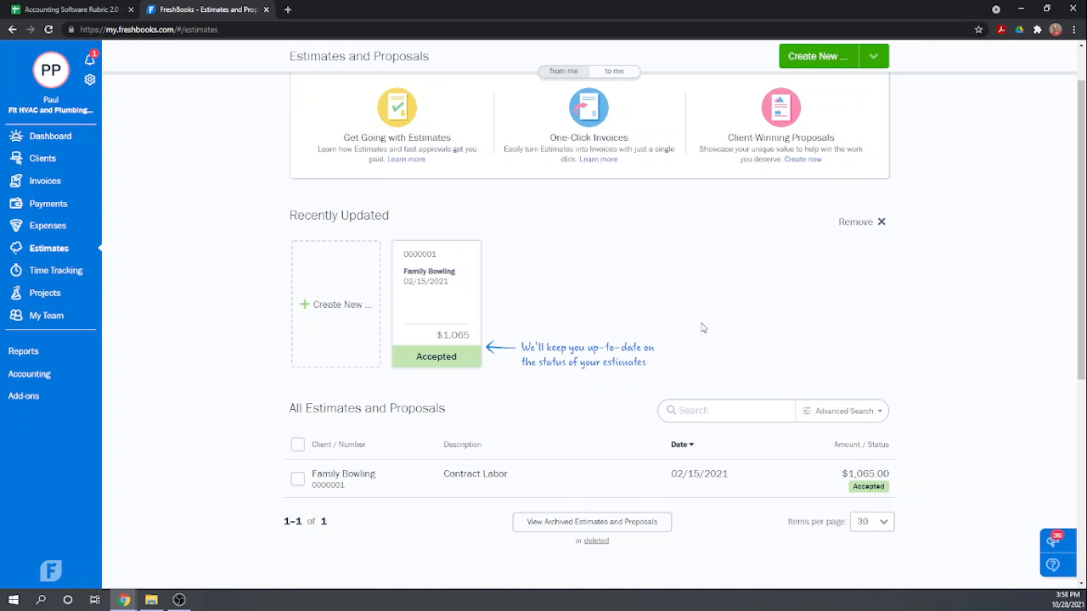
# Switch to the Accounting Software Rubric 2.0 spreadsheet and enter a score of 1 in G121 for "Create an estimate".
pyautogui.click(81, 11)
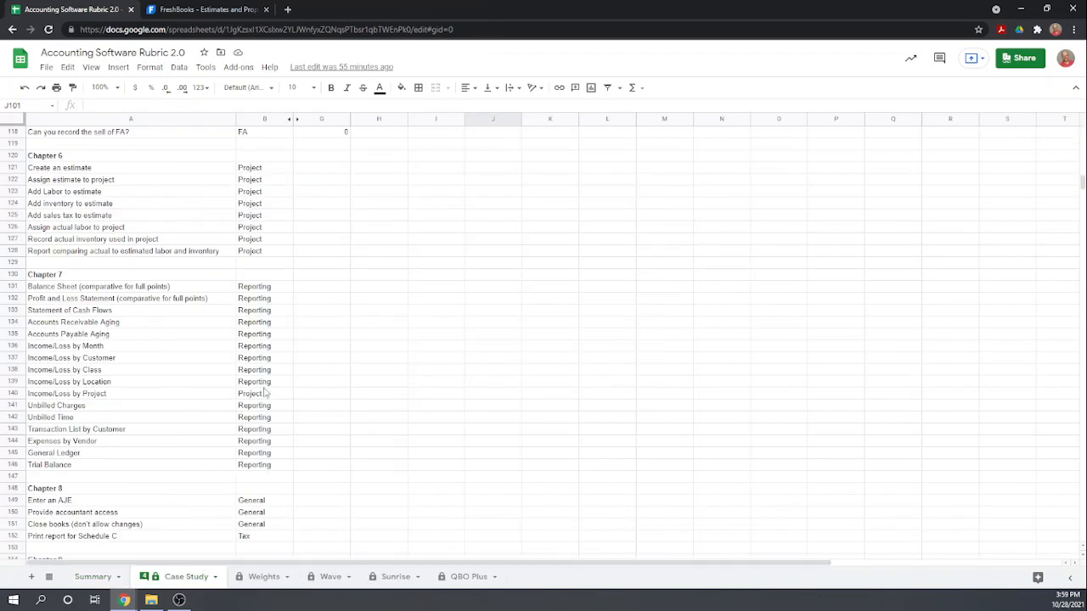
pyautogui.scroll(1, 338, 238)
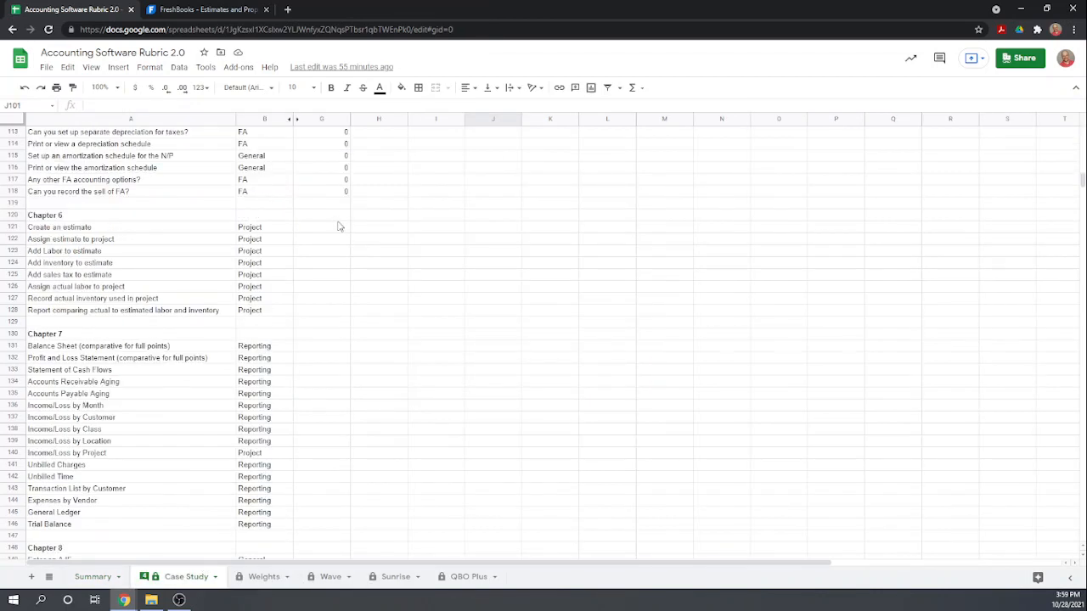
pyautogui.click(340, 229)
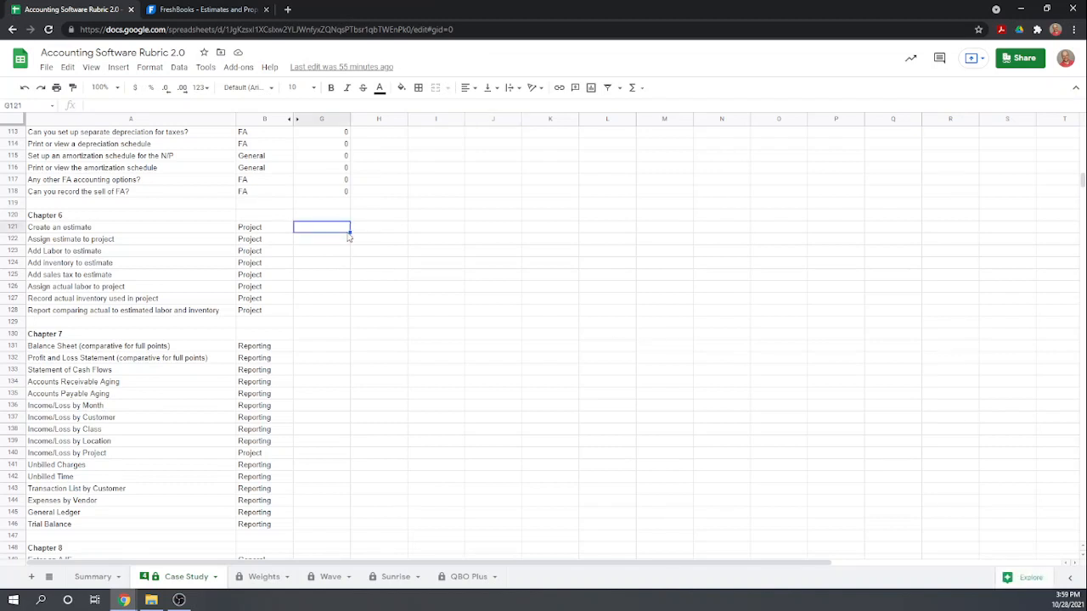
pyautogui.write('1')
pyautogui.press('Return')
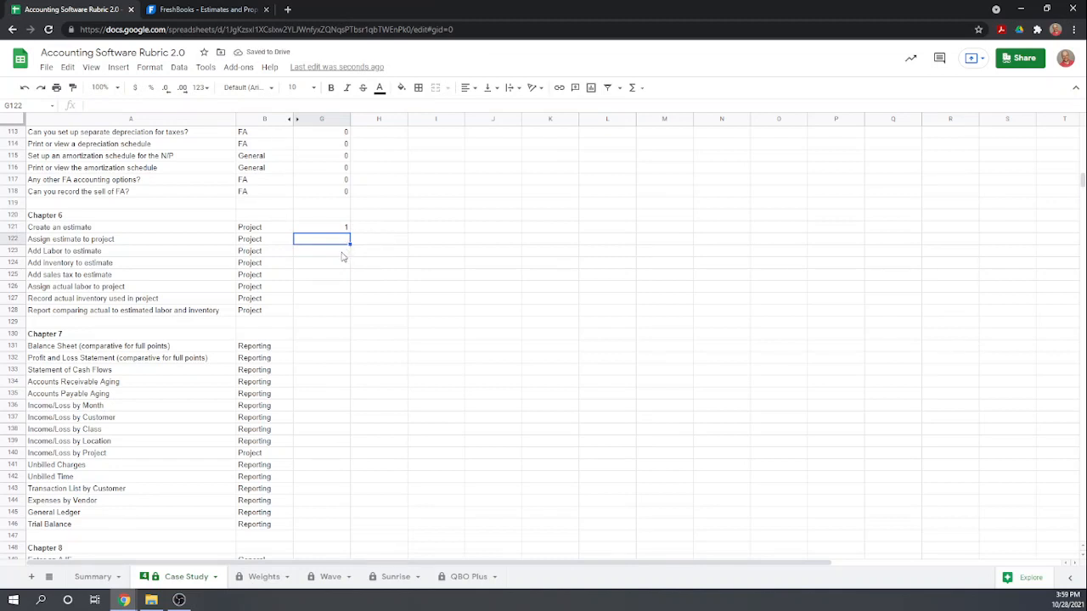
# Enter a score of 1 in G123, G124 and G125 for adding labor, inventory and sales tax to the estimate.
pyautogui.click(342, 252)
pyautogui.write('1')
pyautogui.press('Return')
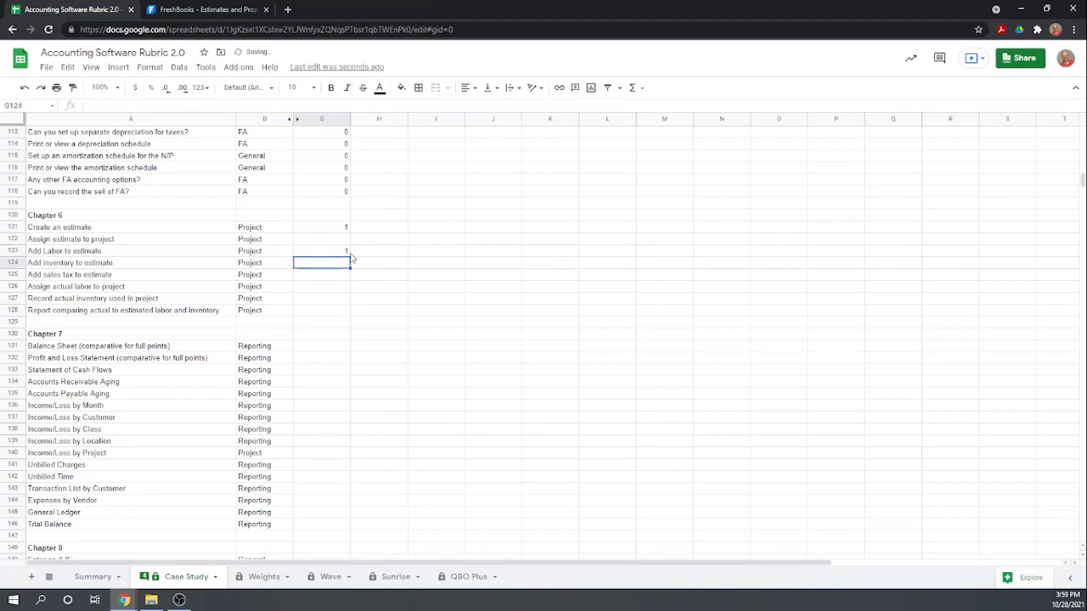
pyautogui.write('1')
pyautogui.press('Return')
pyautogui.write('1')
pyautogui.press('Return')
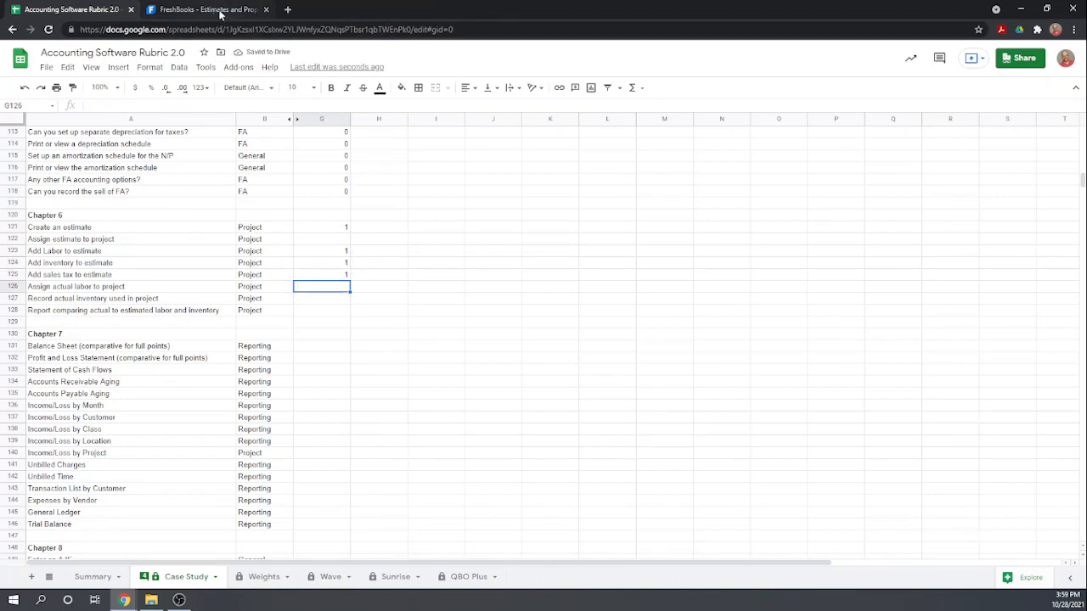
# Switch to FreshBooks and convert the accepted Family Bowling estimate into an hourly project.
pyautogui.click(220, 12)
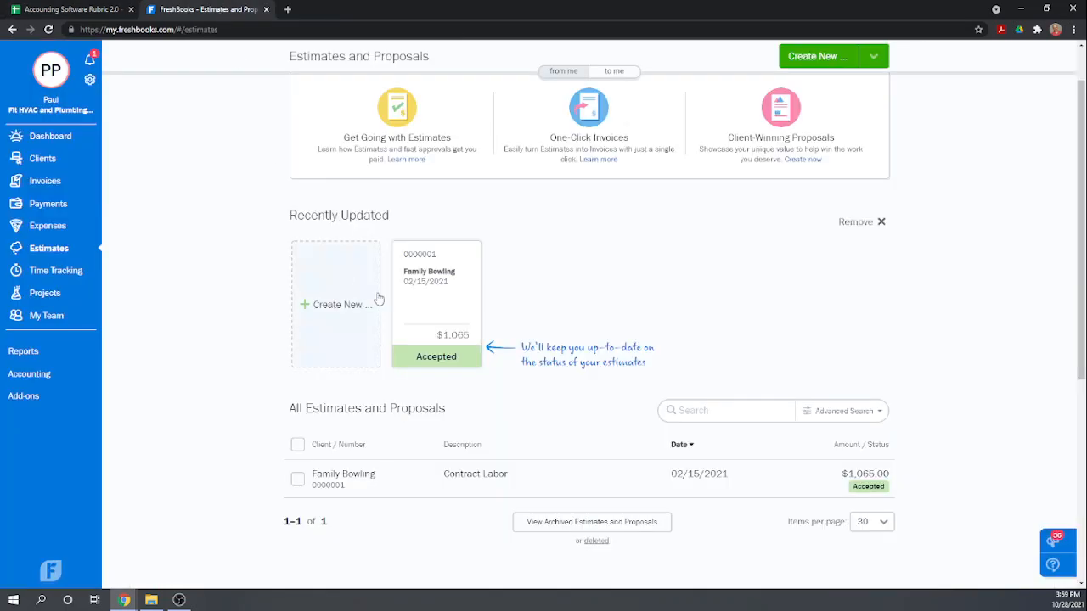
pyautogui.click(426, 311)
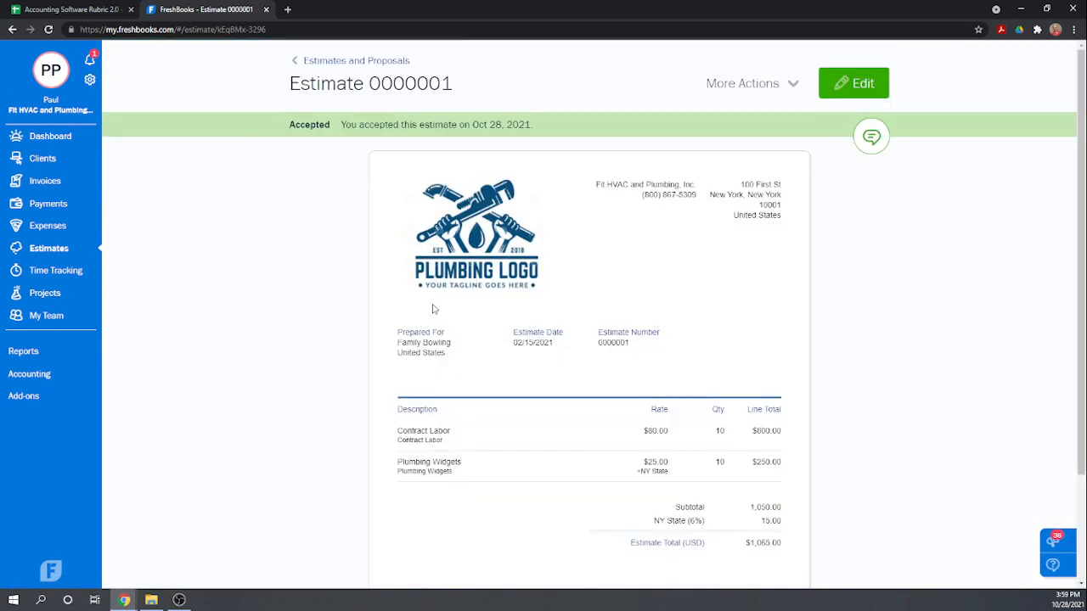
pyautogui.click(792, 82)
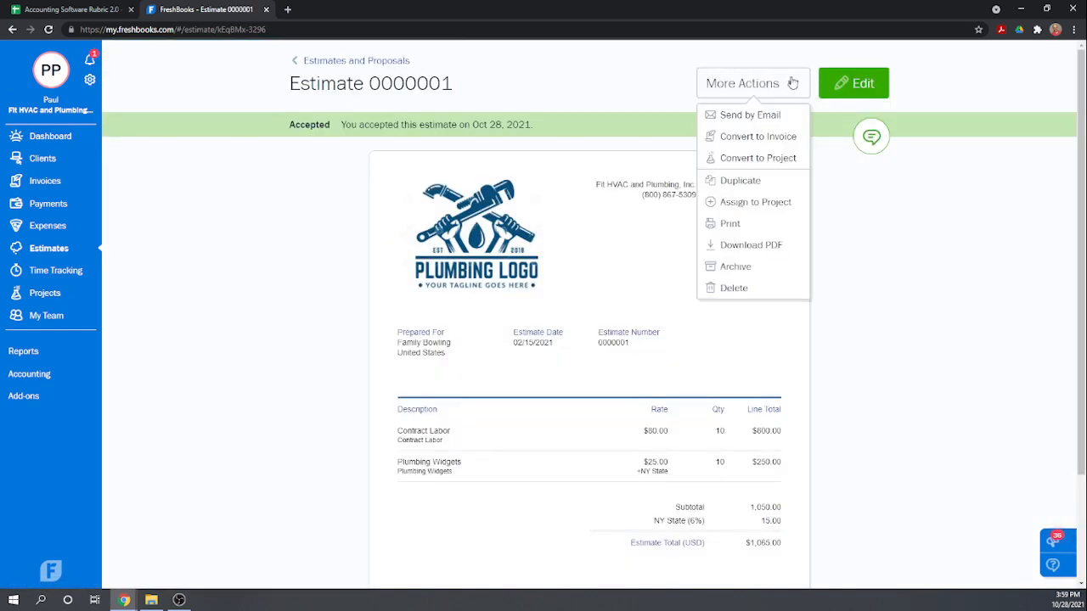
pyautogui.click(767, 159)
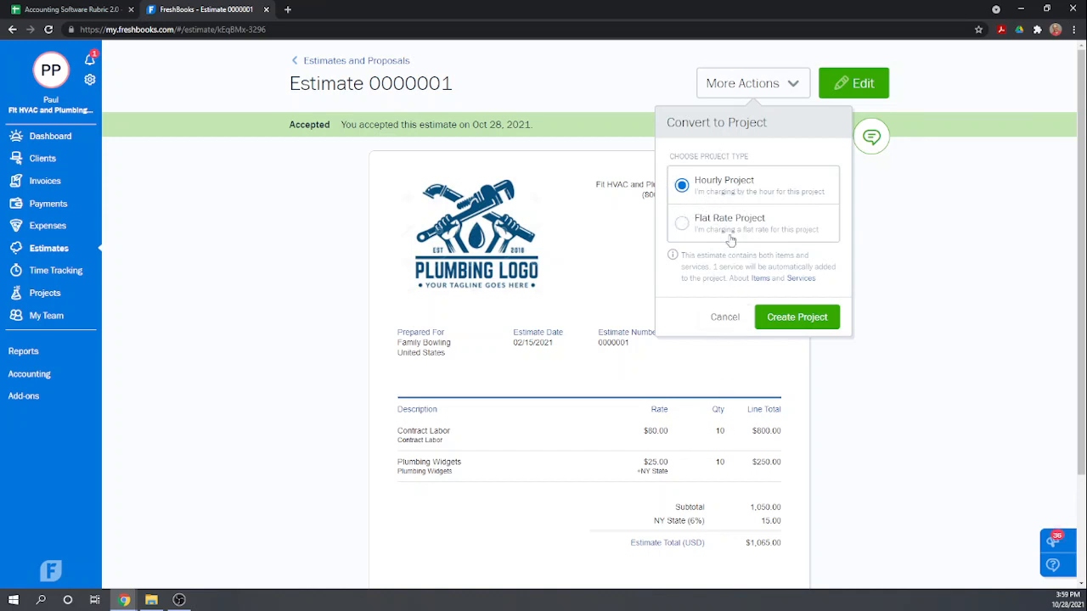
pyautogui.click(795, 320)
pyautogui.click(798, 319)
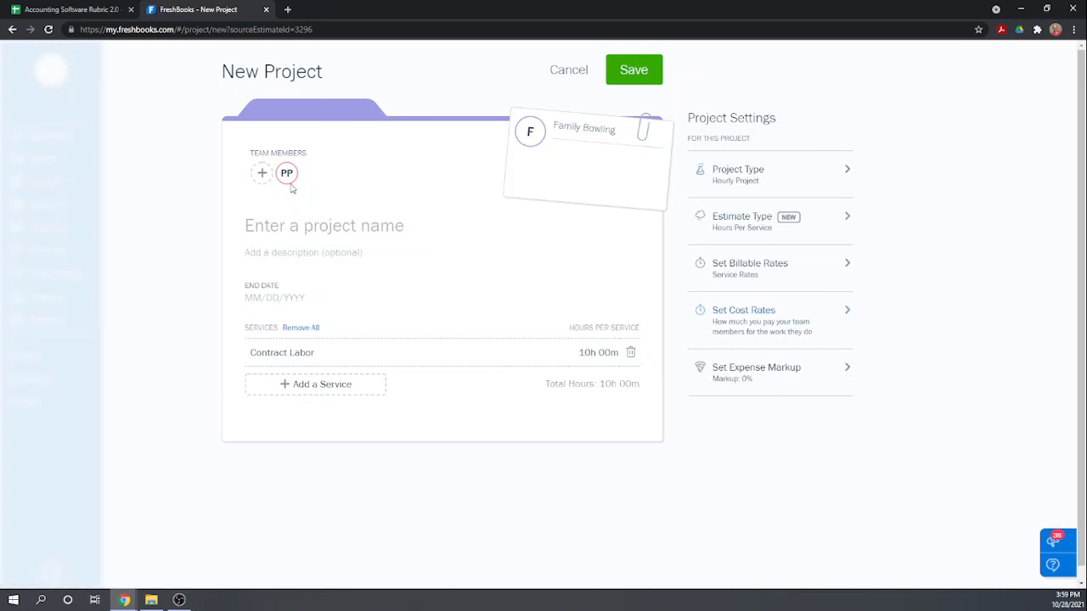
# Name the new project "Family Bowling Kitchen Remodel" and leave its description blank.
pyautogui.click(322, 226)
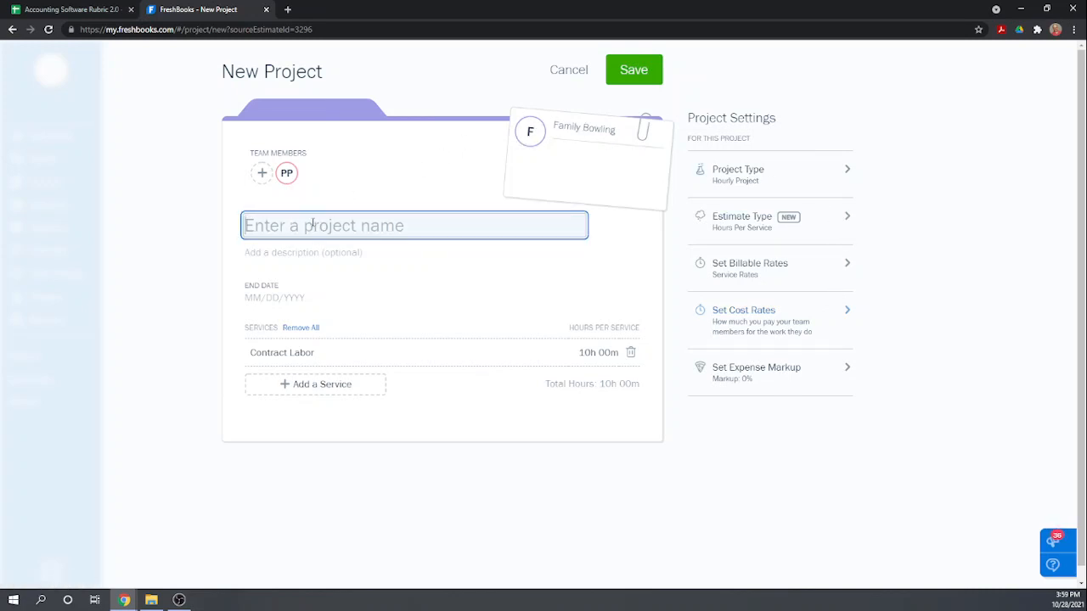
pyautogui.write('Family')
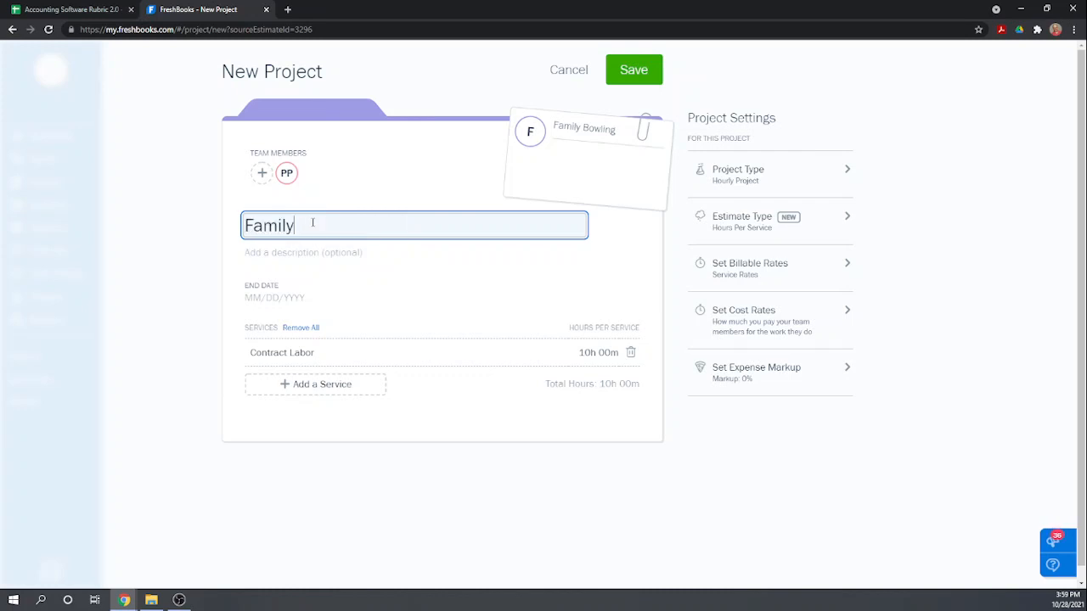
pyautogui.write(' Bowling Kitchen Remodel')
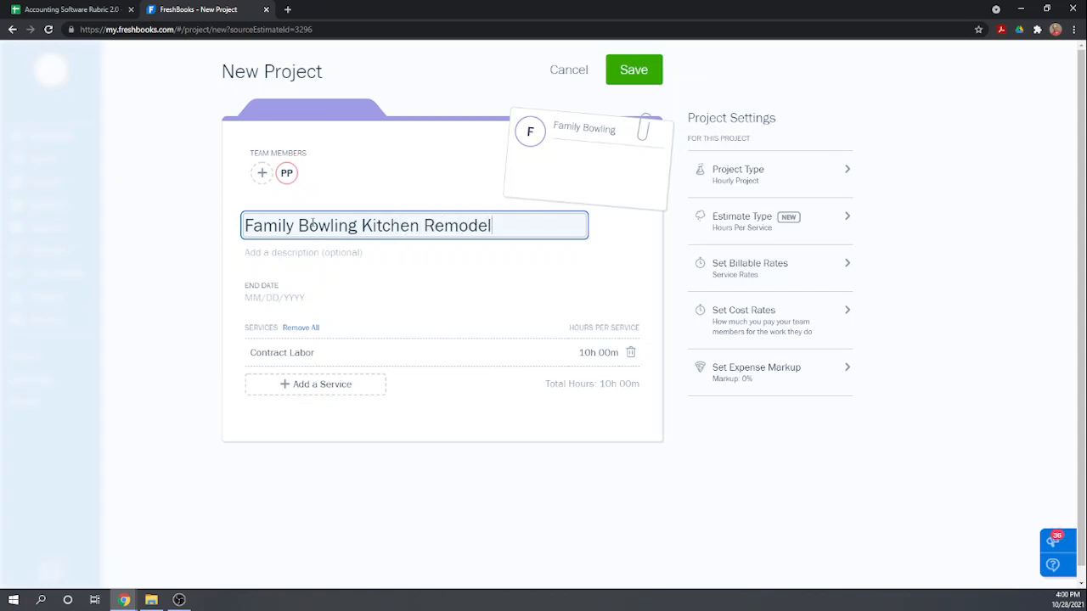
pyautogui.press('Tab')
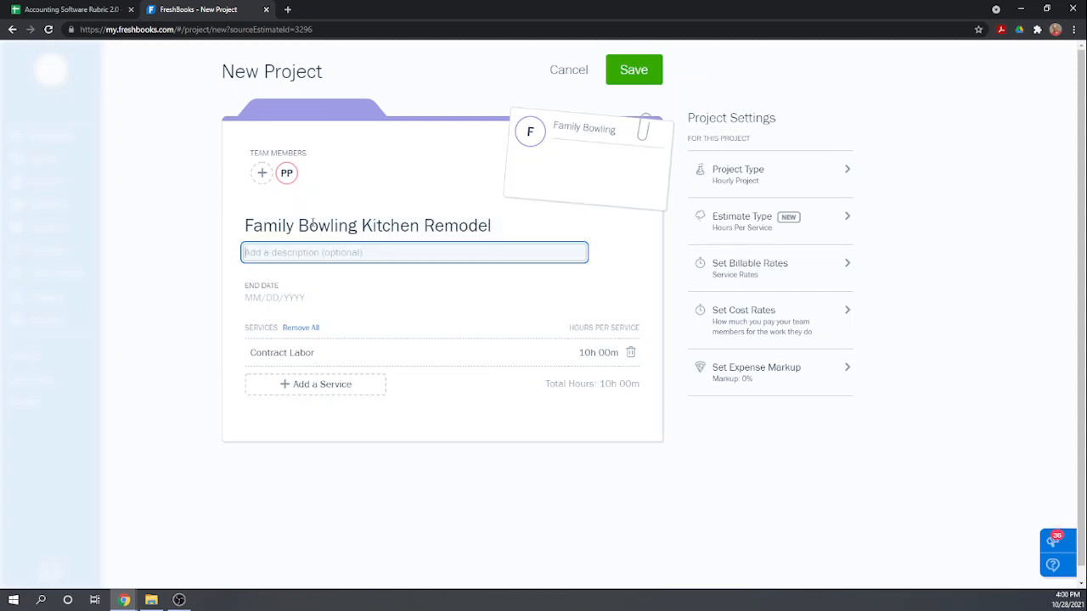
pyautogui.press('Tab')
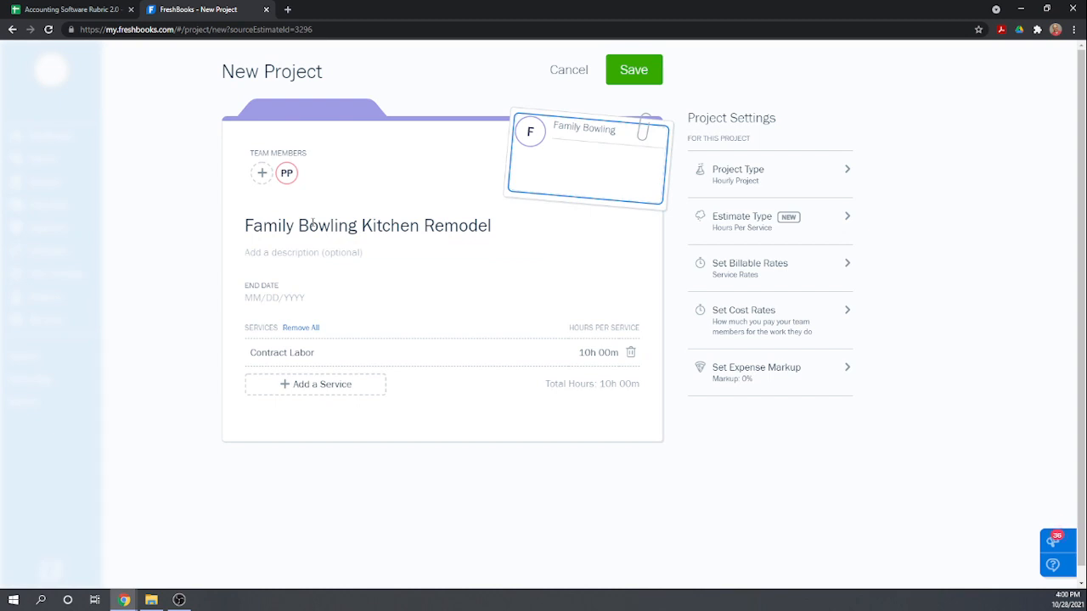
# Set the project's end date to 02/28/2021 and save the project with Contract Labor as its only service.
pyautogui.press('Tab')
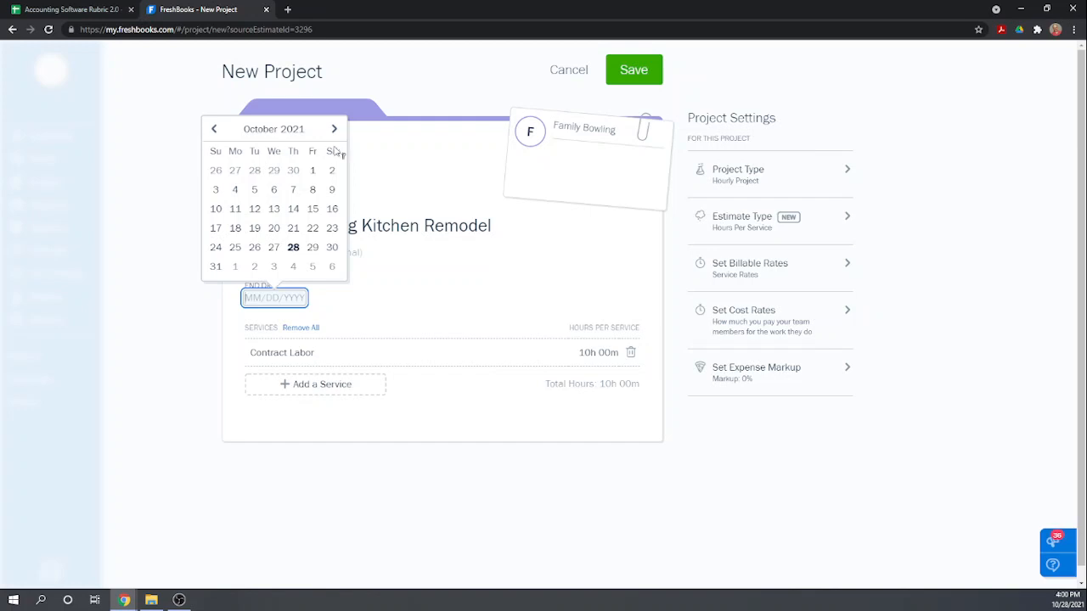
pyautogui.click(214, 129)
pyautogui.click(214, 129)
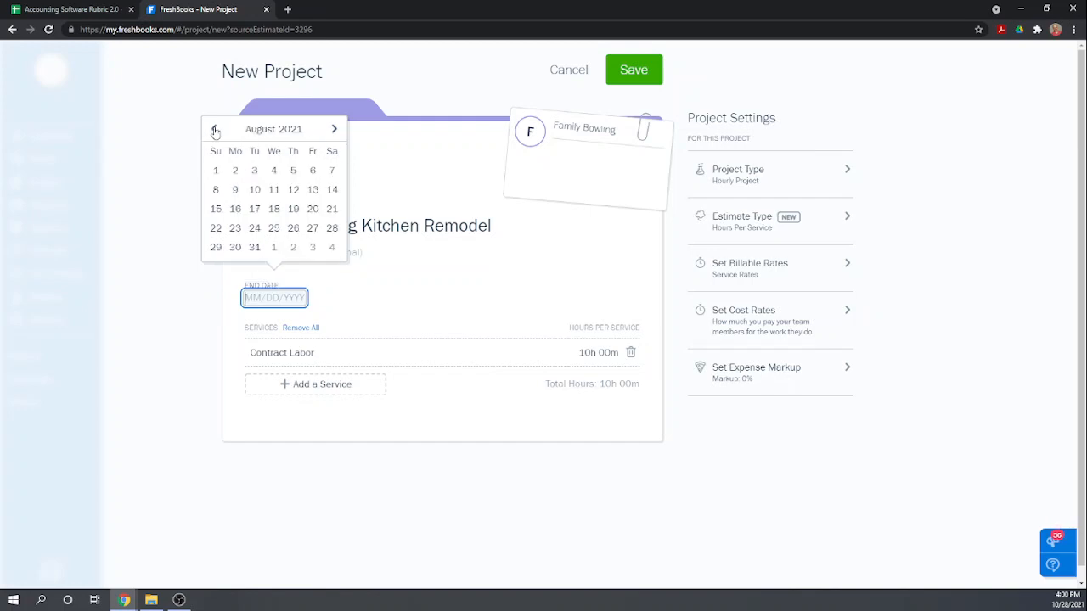
pyautogui.click(214, 129)
pyautogui.click(214, 129)
pyautogui.click(214, 129)
pyautogui.click(214, 129)
pyautogui.click(214, 129)
pyautogui.click(214, 129)
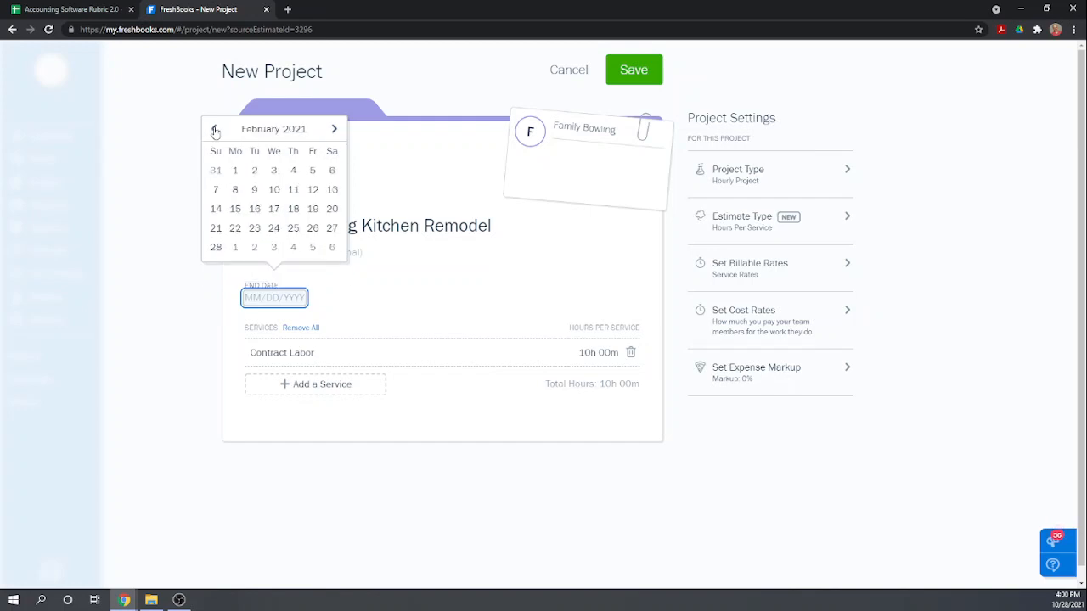
pyautogui.click(215, 247)
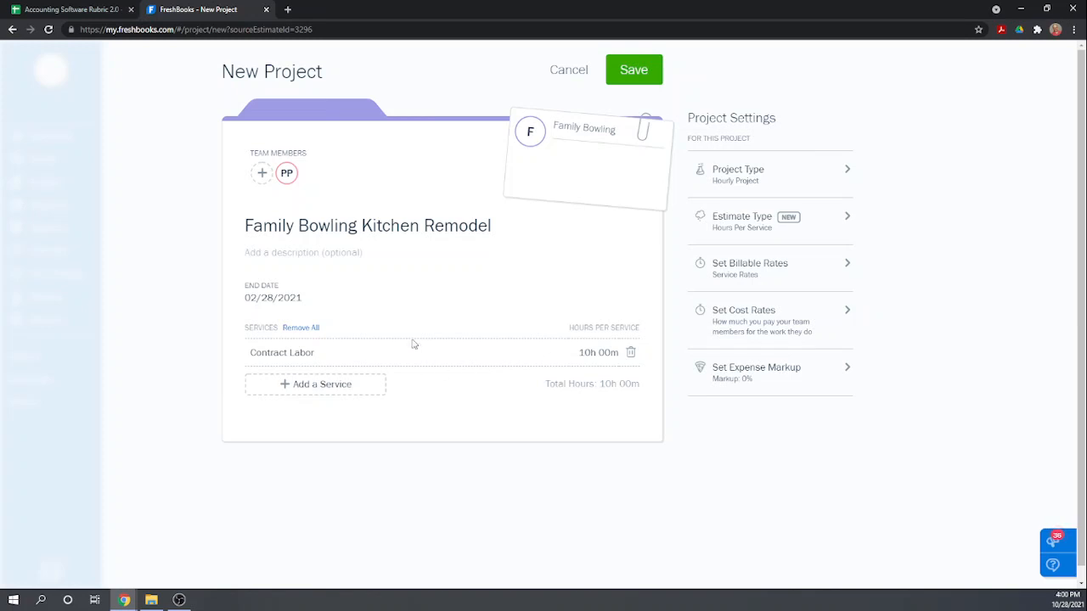
pyautogui.click(308, 387)
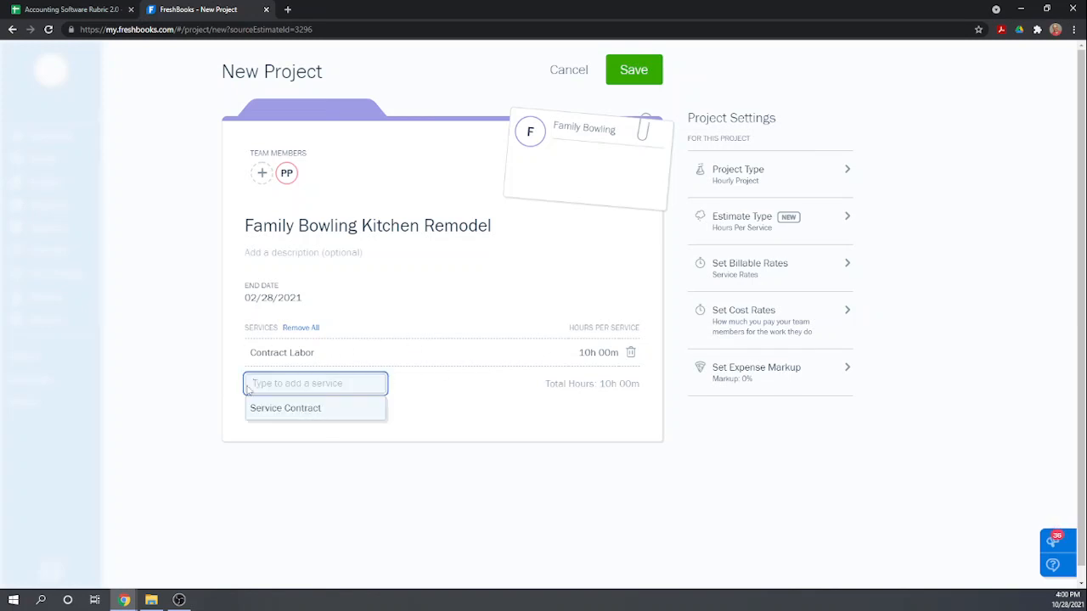
pyautogui.click(496, 418)
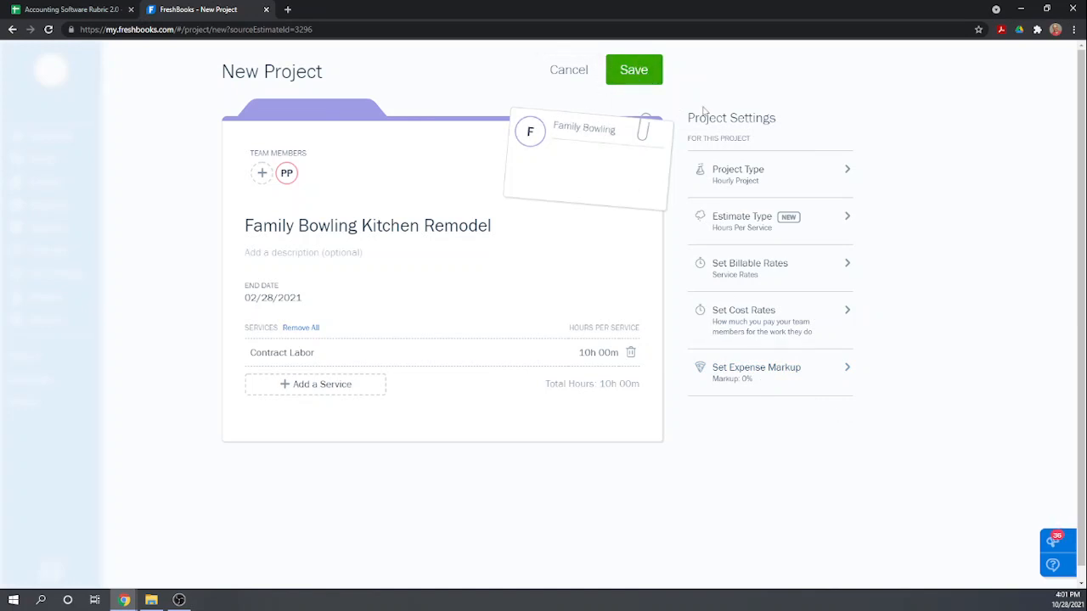
pyautogui.click(635, 73)
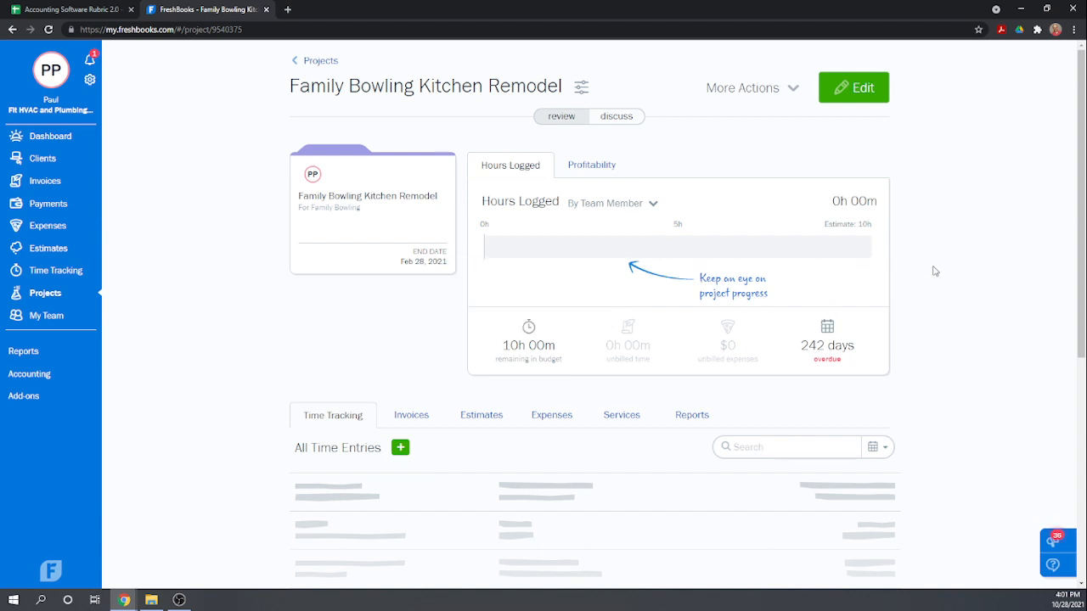
# Switch to the Accounting Software Rubric 2.0 spreadsheet and enter a score of 1 in G122 for "Assign estimate to project".
pyautogui.click(63, 10)
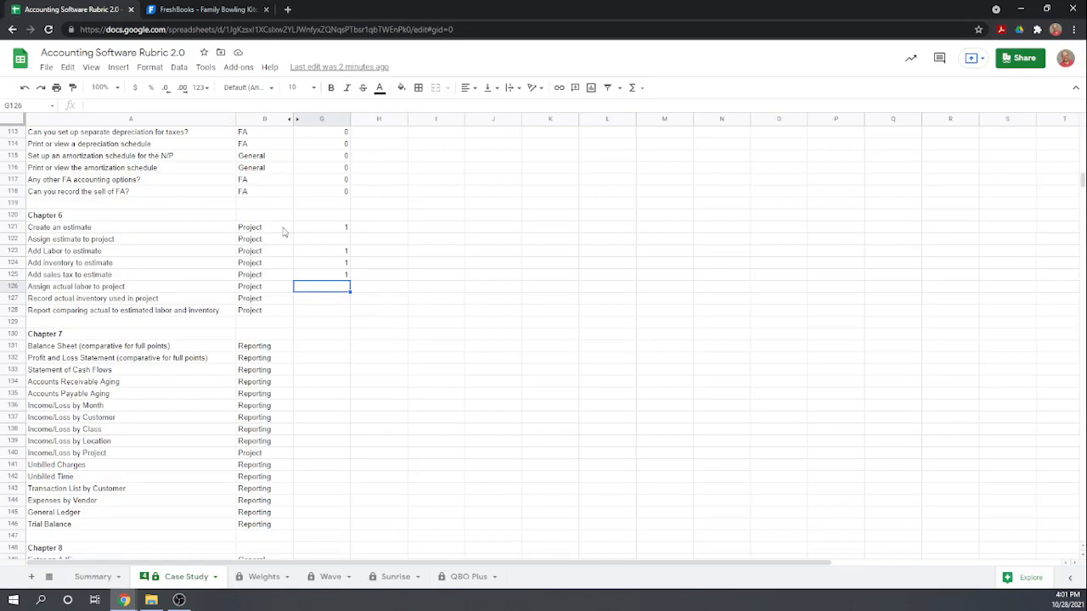
pyautogui.click(320, 241)
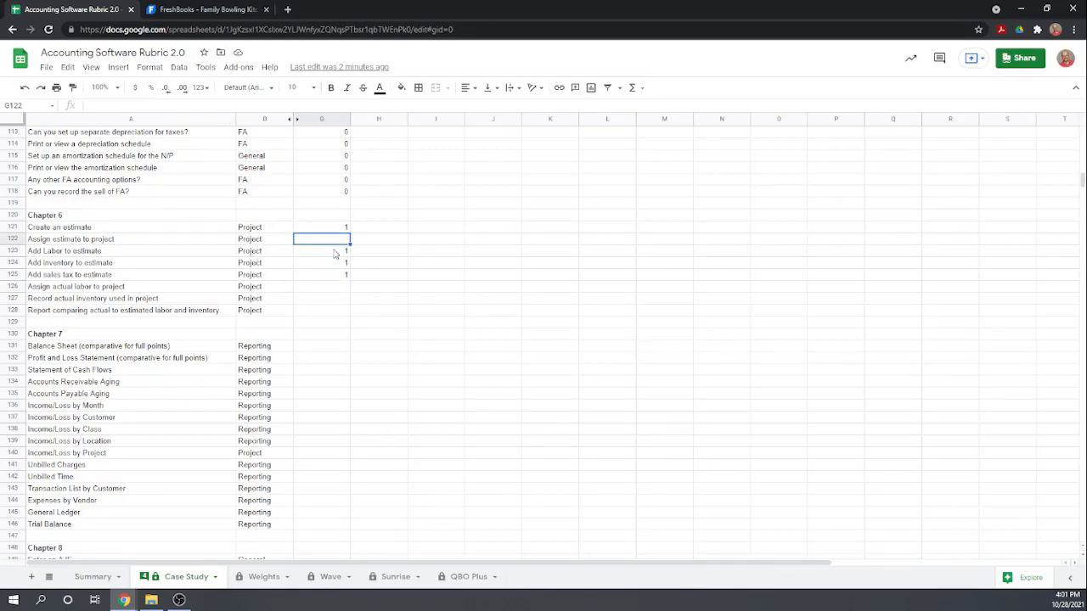
pyautogui.write('1')
pyautogui.press('Return')
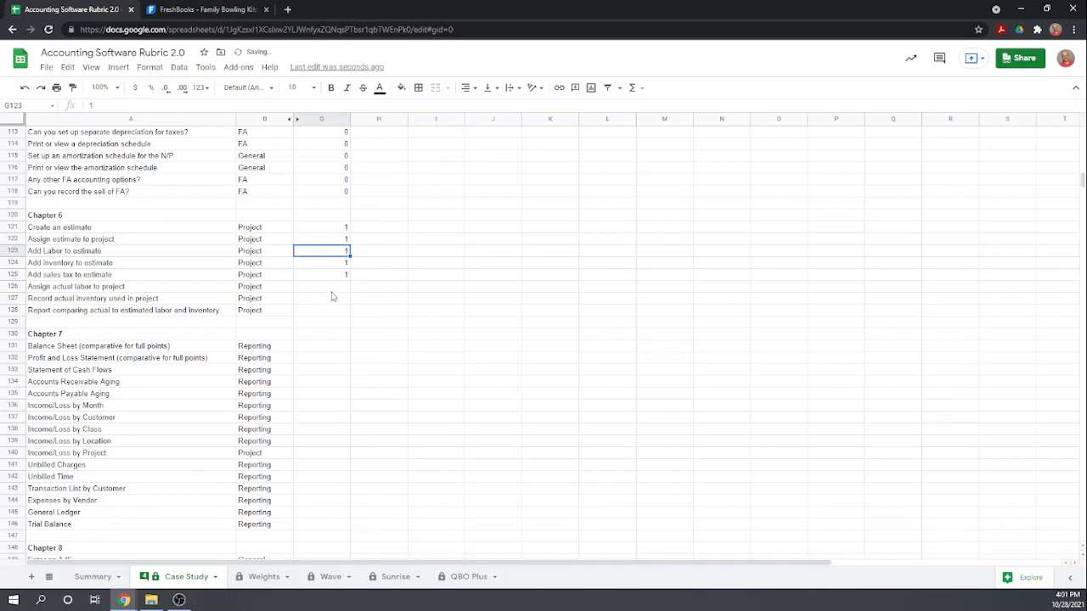
pyautogui.click(332, 289)
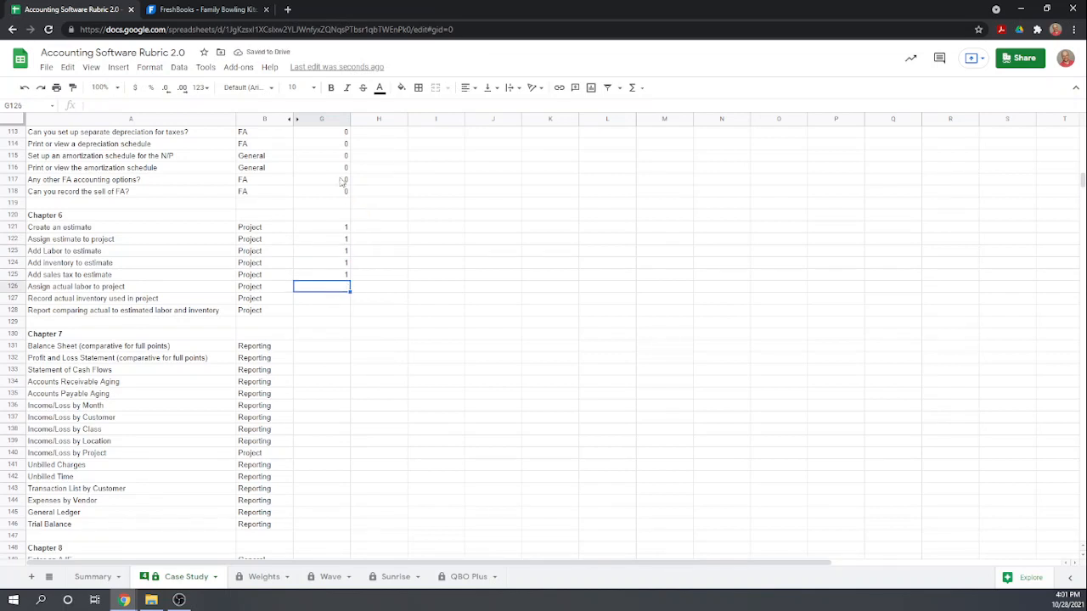
# Return to the Family Bowling Kitchen Remodel project in FreshBooks and start a manual time entry with a duration of 12h.
pyautogui.click(214, 10)
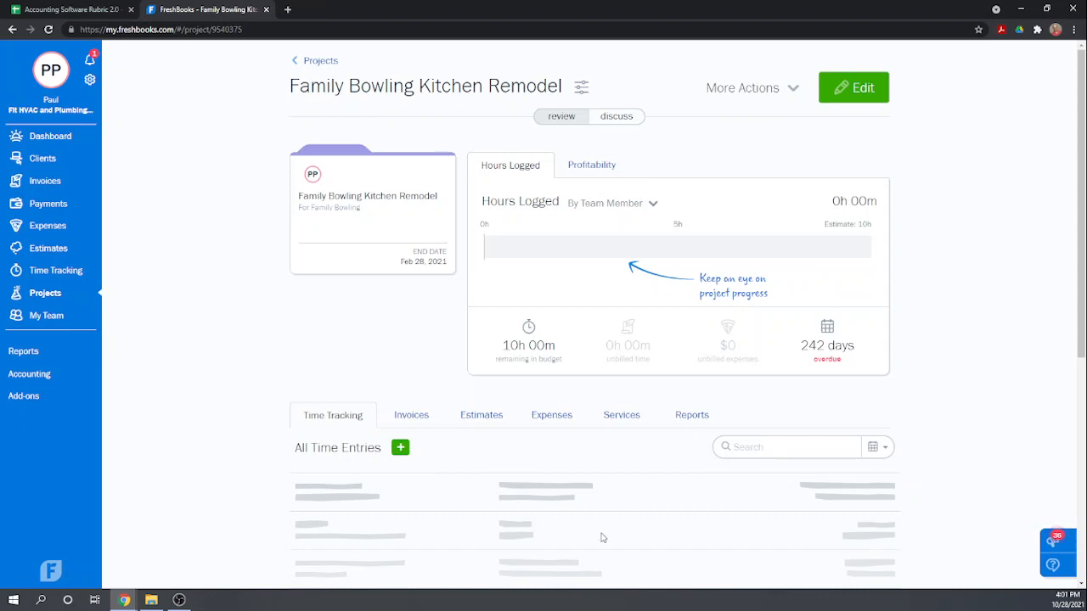
pyautogui.scroll(-1, 619, 507)
pyautogui.scroll(-2, 619, 507)
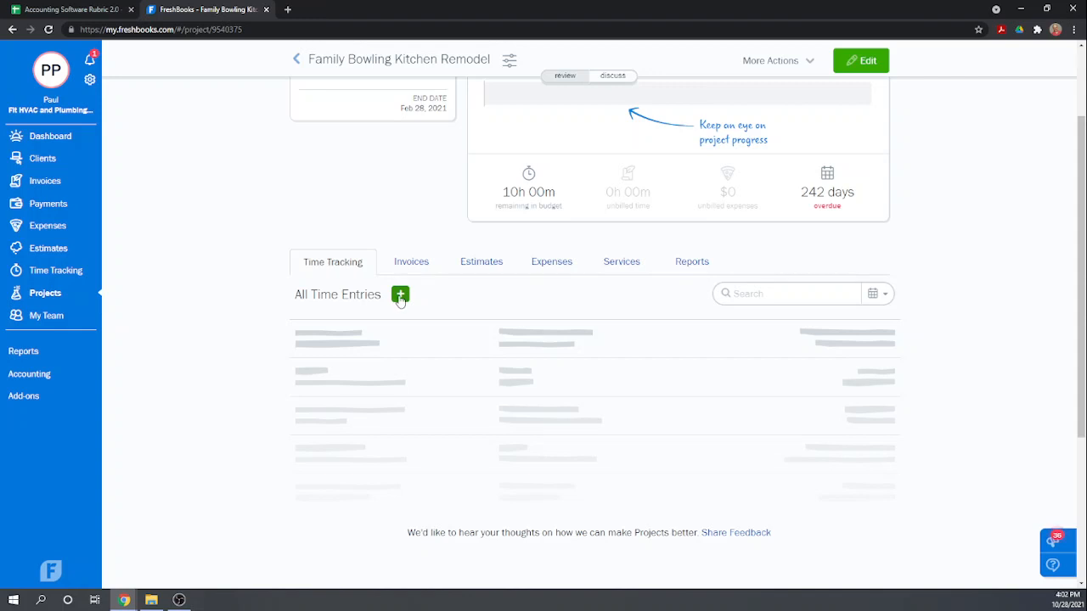
pyautogui.click(400, 297)
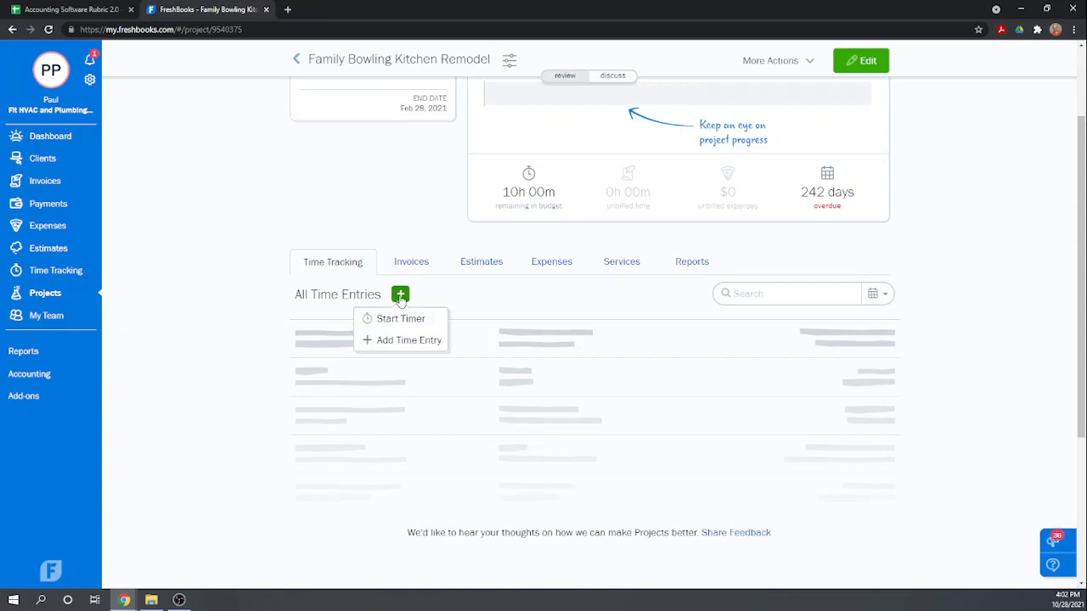
pyautogui.click(407, 340)
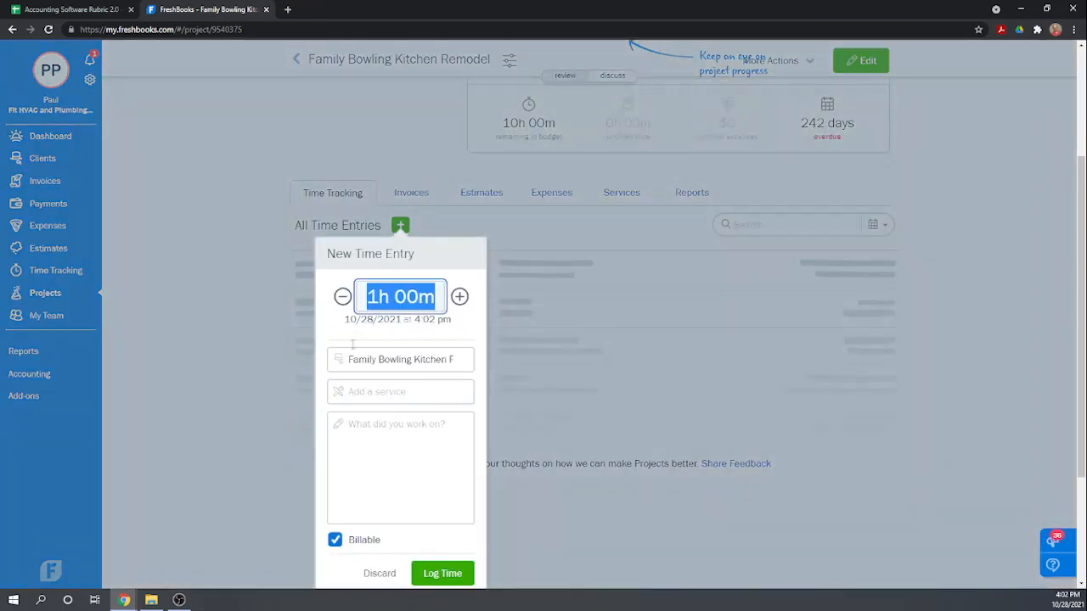
pyautogui.click(458, 297)
pyautogui.click(458, 297)
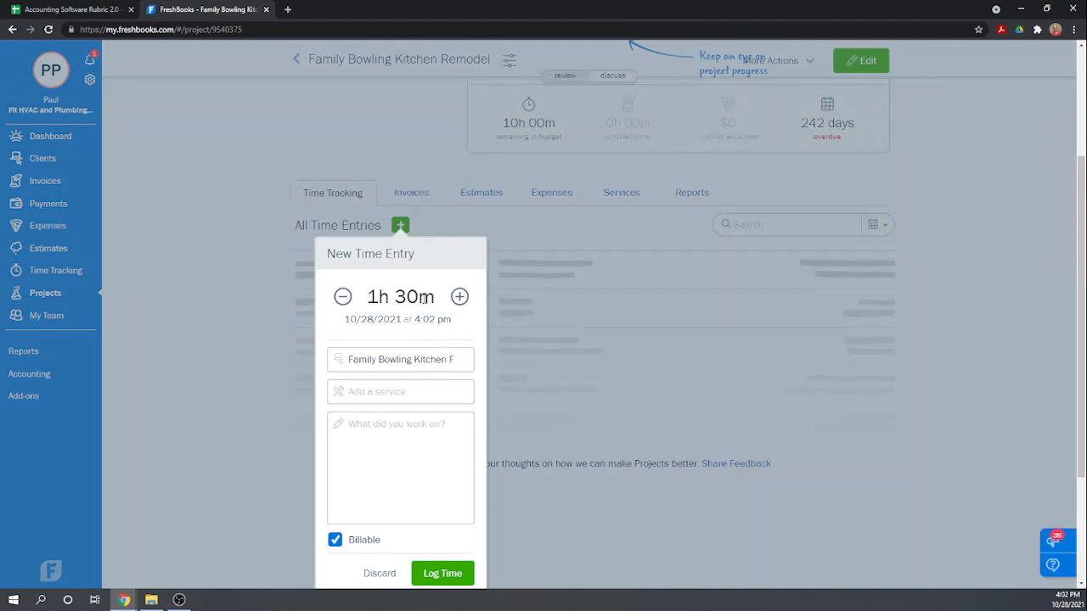
pyautogui.click(367, 299)
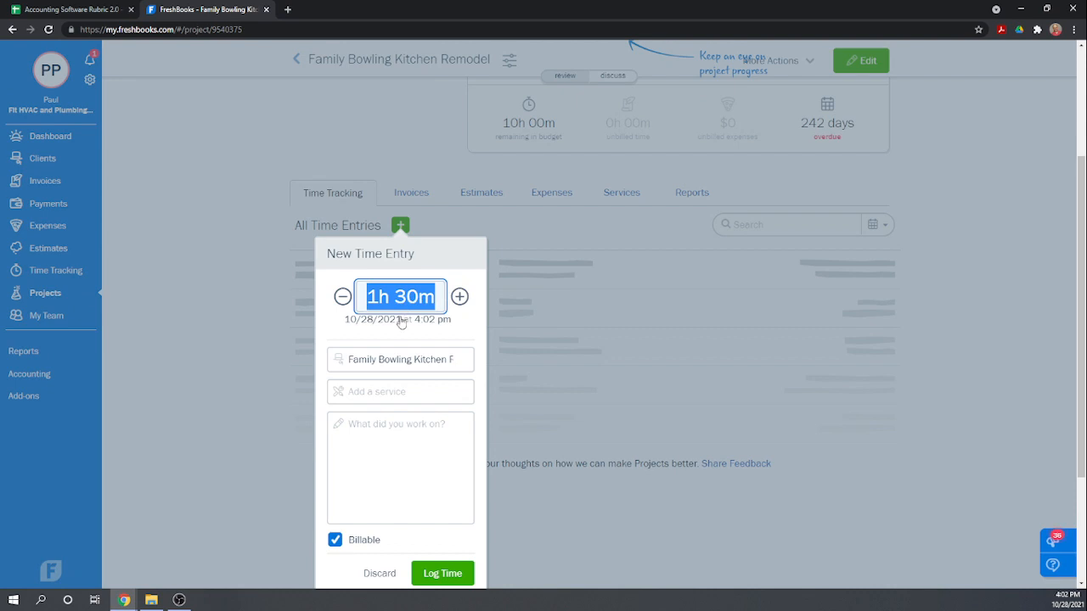
pyautogui.write('12h')
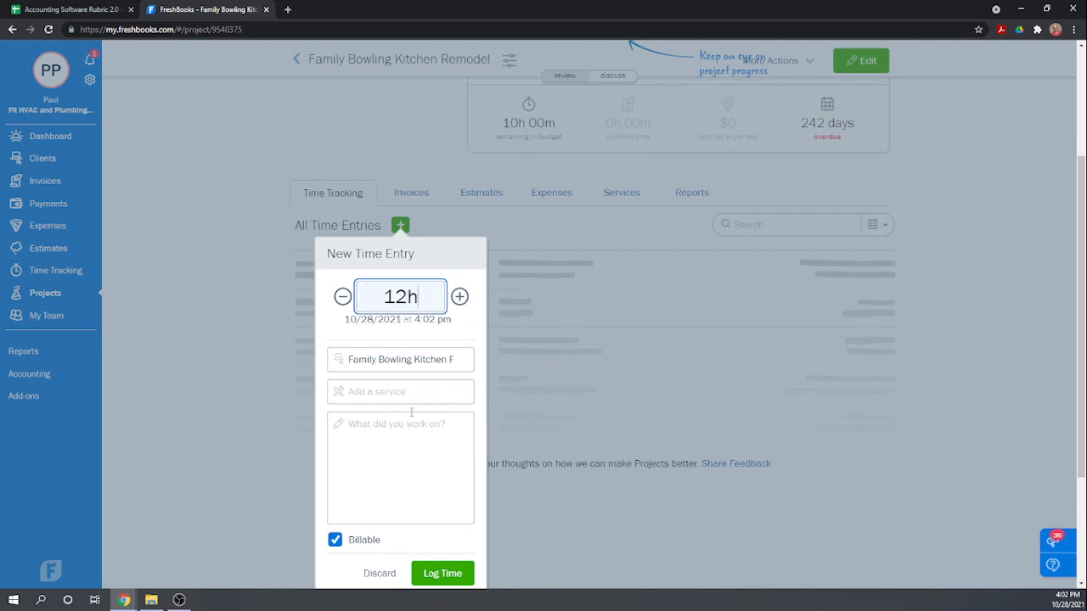
# Assign the Contract Labor service to the time entry, log it as billable, and review the project's logged hours.
pyautogui.click(400, 391)
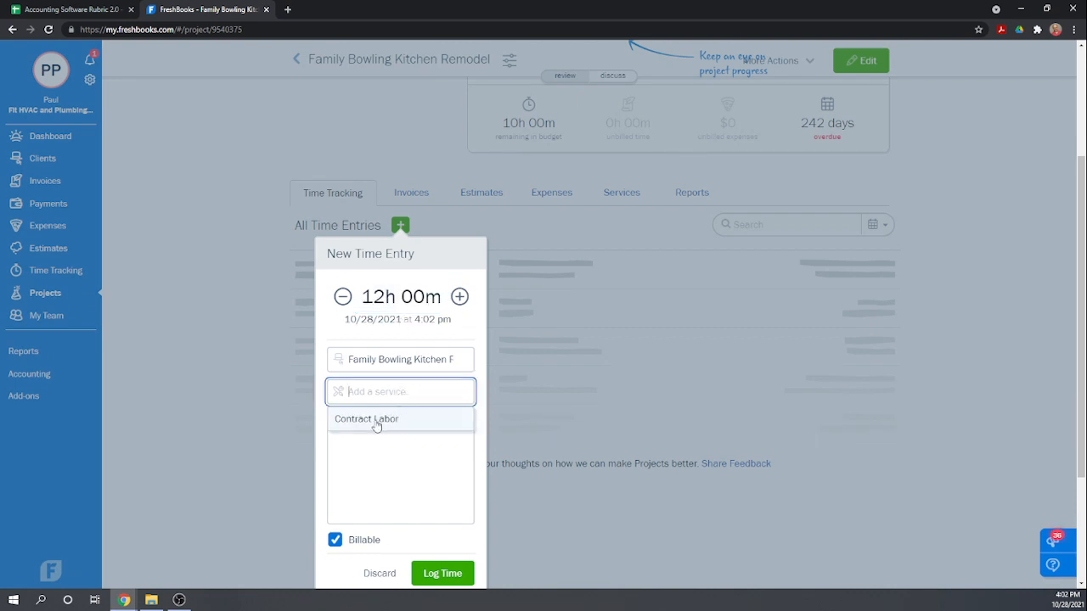
pyautogui.click(377, 424)
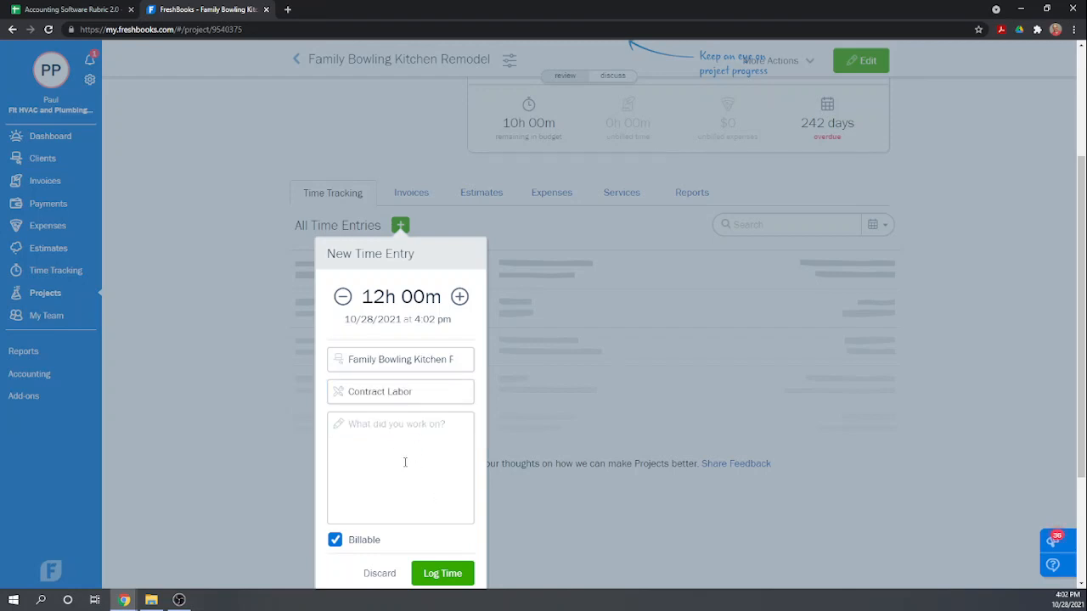
pyautogui.scroll(-1, 405, 462)
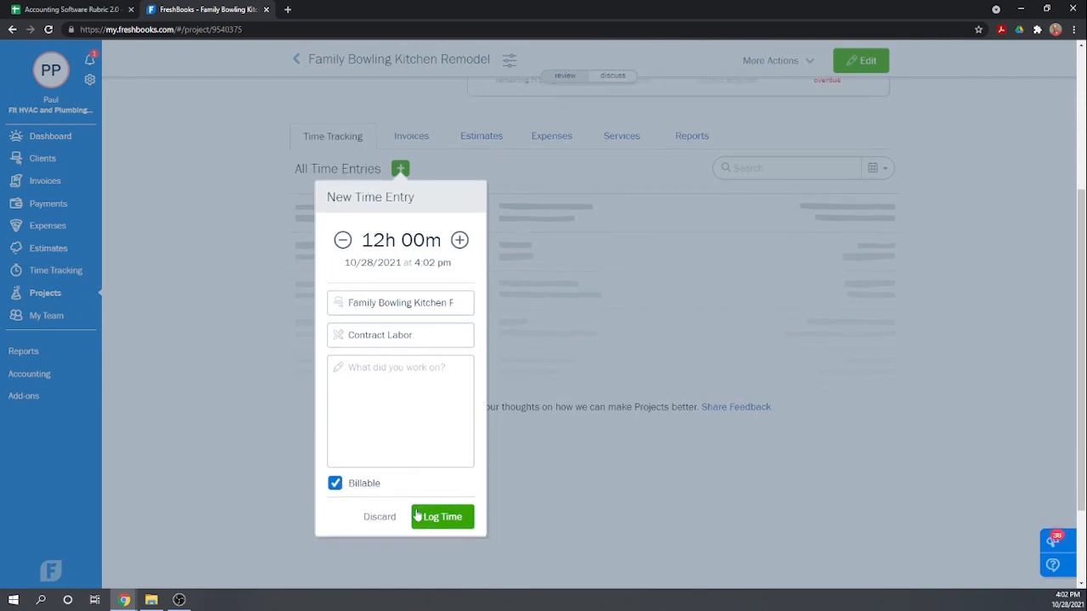
pyautogui.click(447, 522)
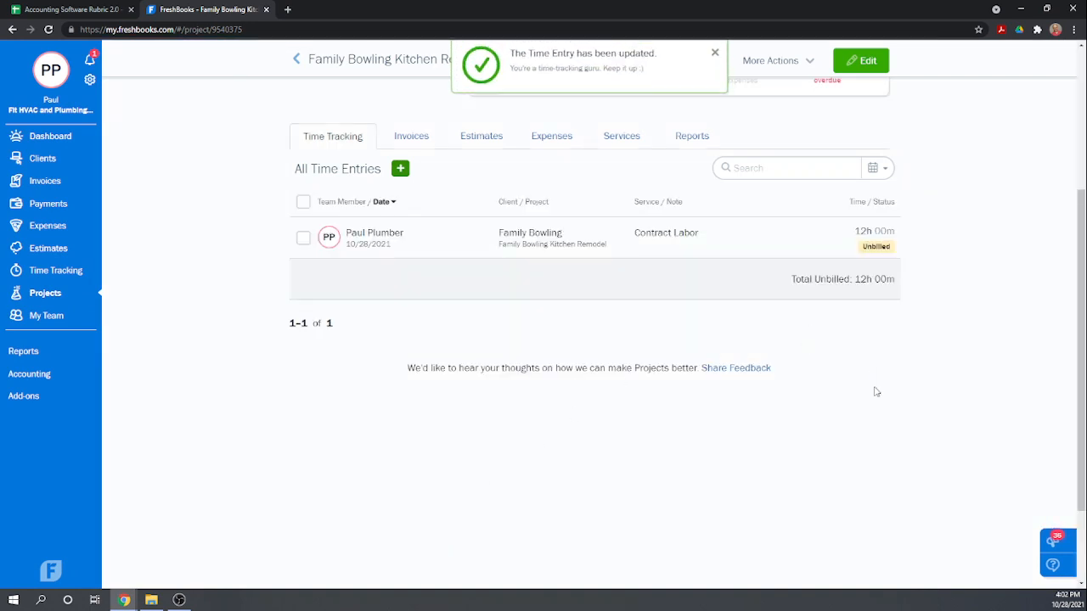
pyautogui.scroll(2, 764, 420)
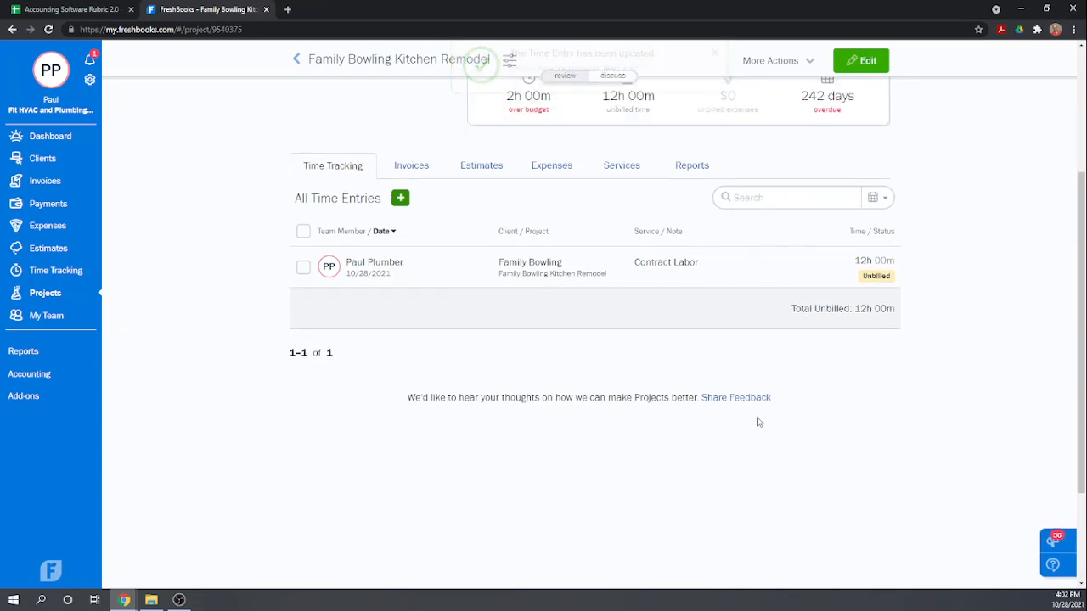
pyautogui.scroll(3, 758, 417)
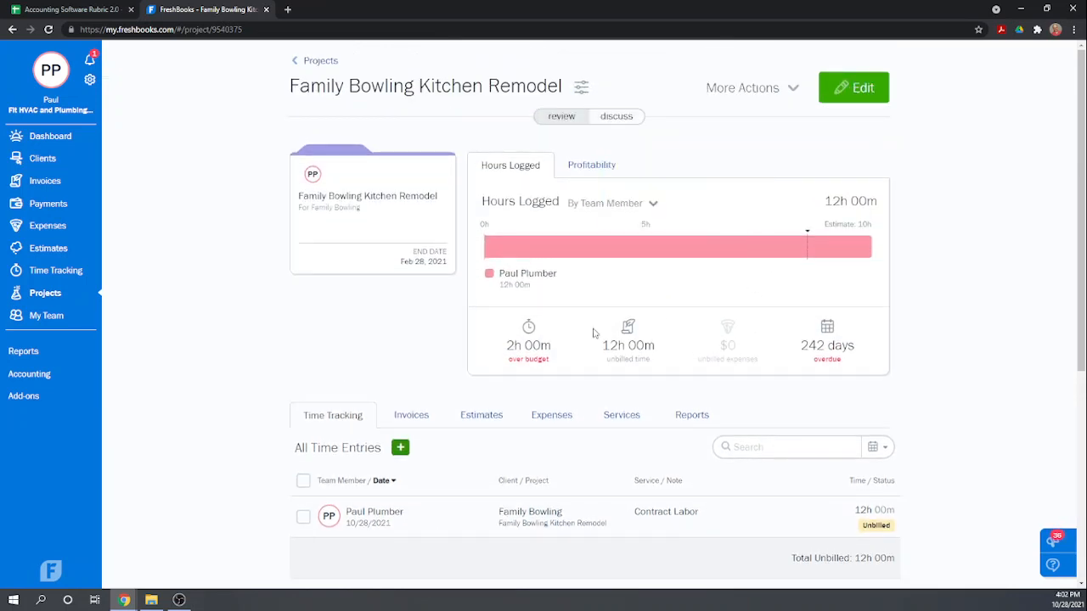
pyautogui.moveTo(547, 305)
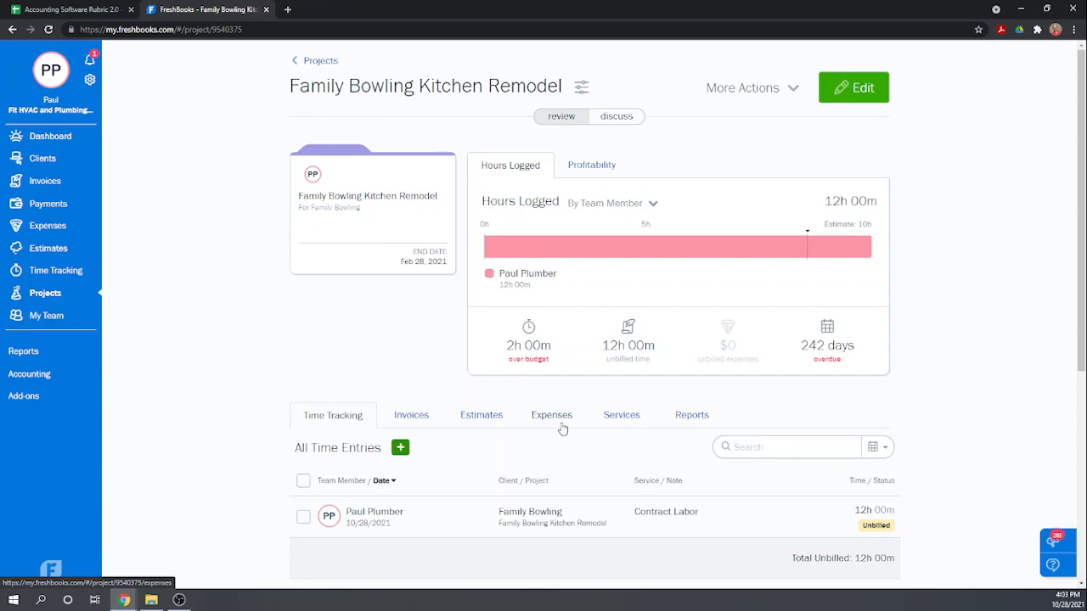
# Review the project's services budget against actual hours, and view the project's expense list.
pyautogui.click(617, 420)
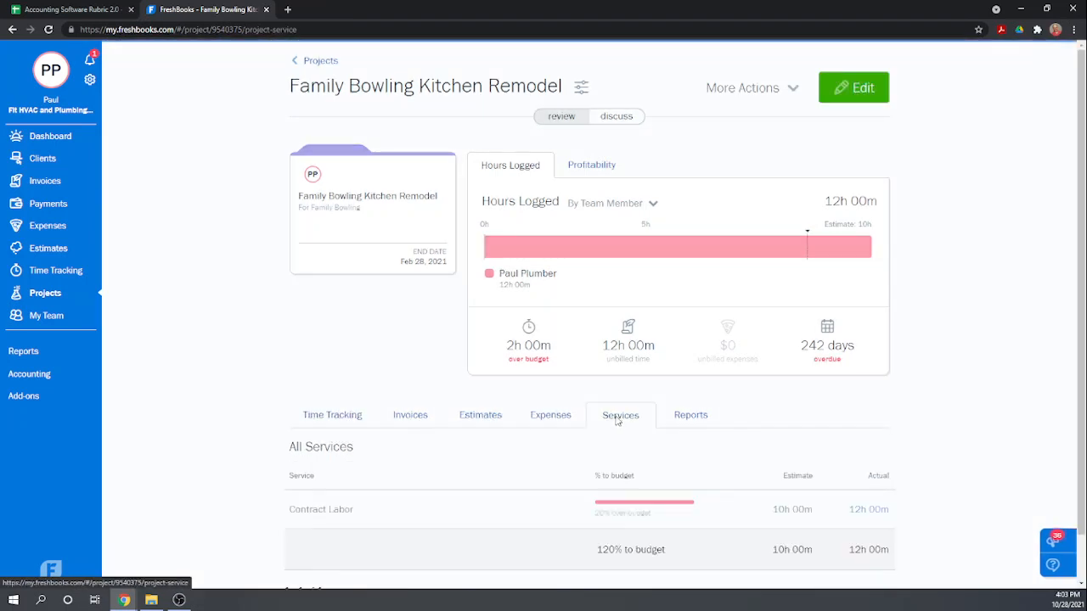
pyautogui.scroll(-1, 524, 438)
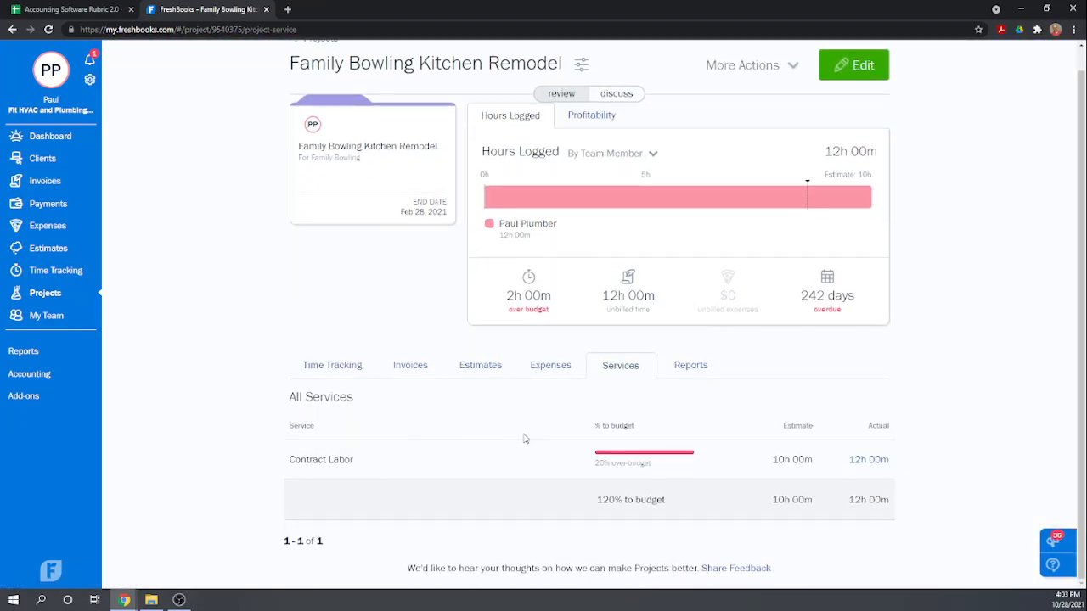
pyautogui.click(552, 369)
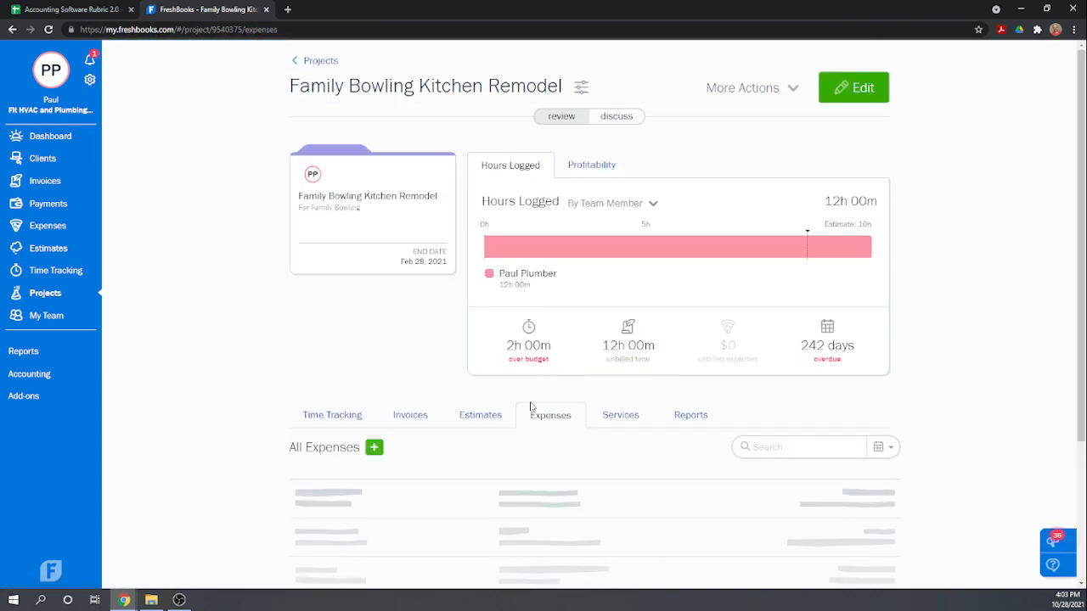
pyautogui.scroll(-2, 501, 420)
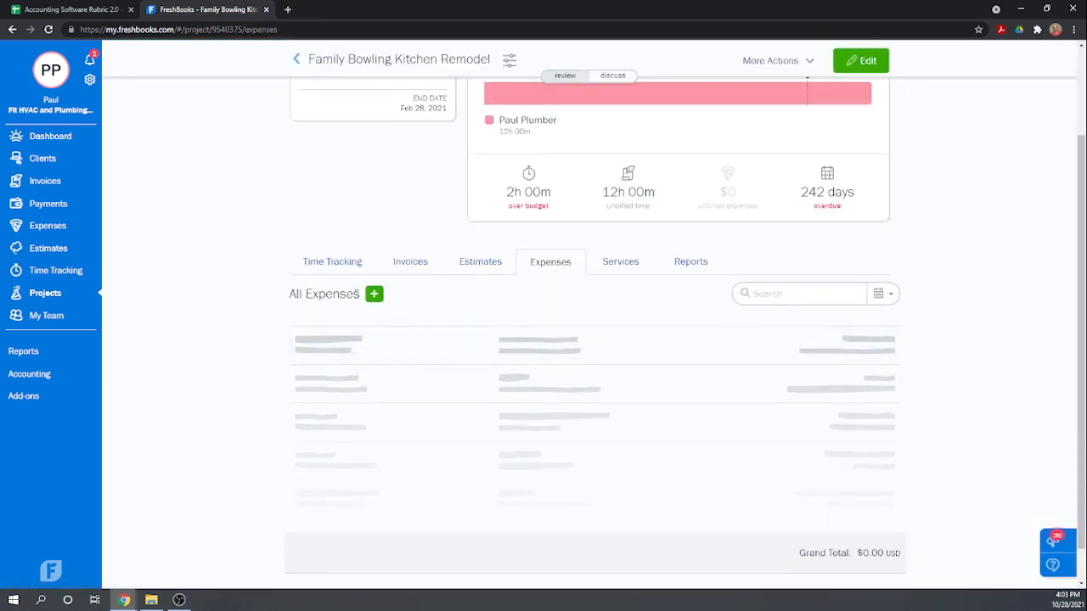
pyautogui.click(374, 299)
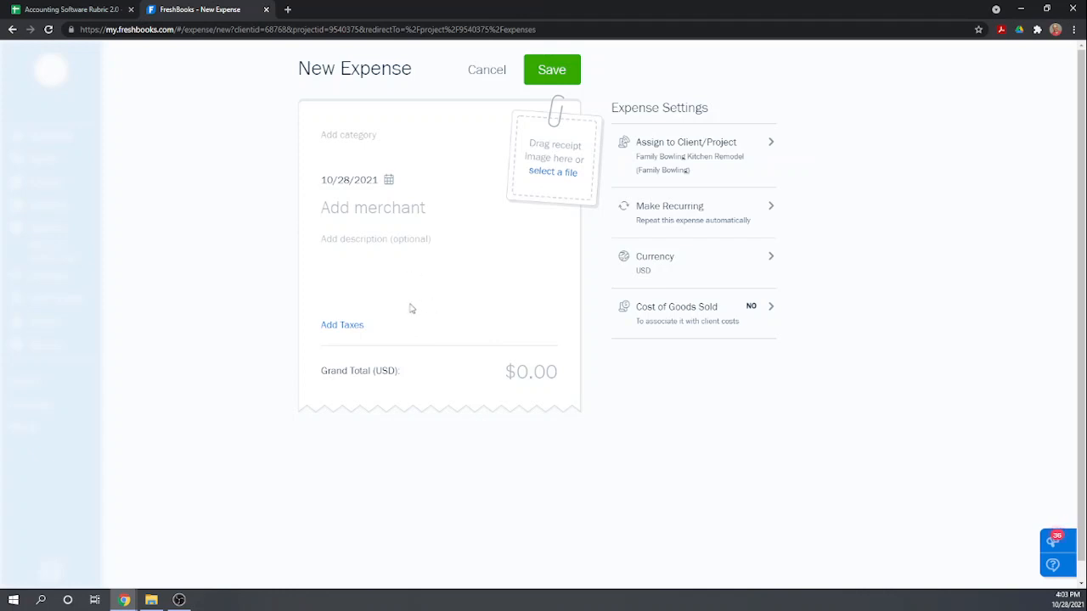
pyautogui.click(477, 74)
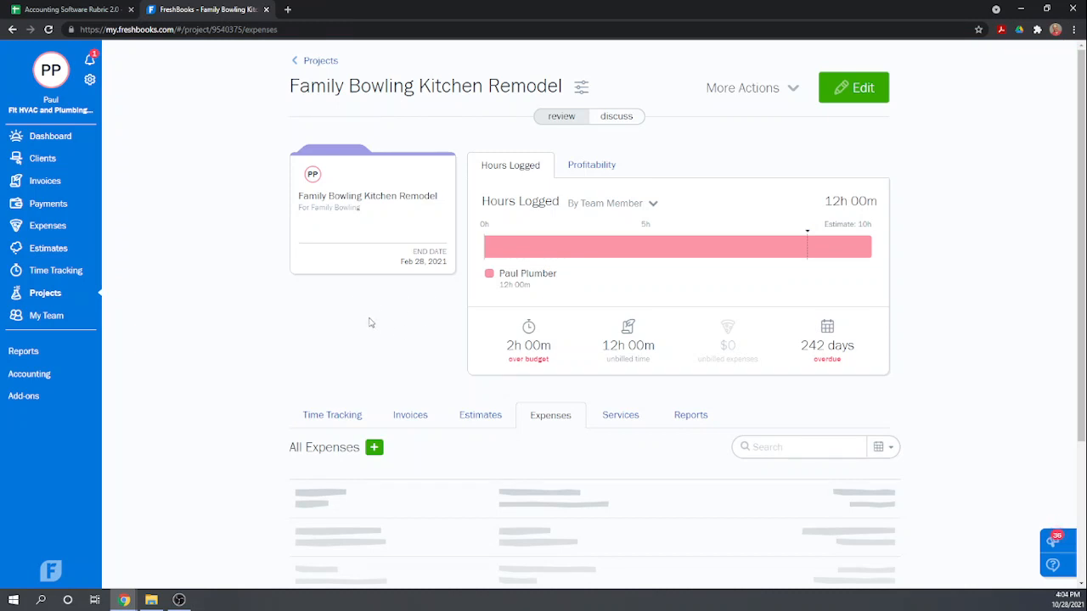
pyautogui.scroll(-1, 379, 320)
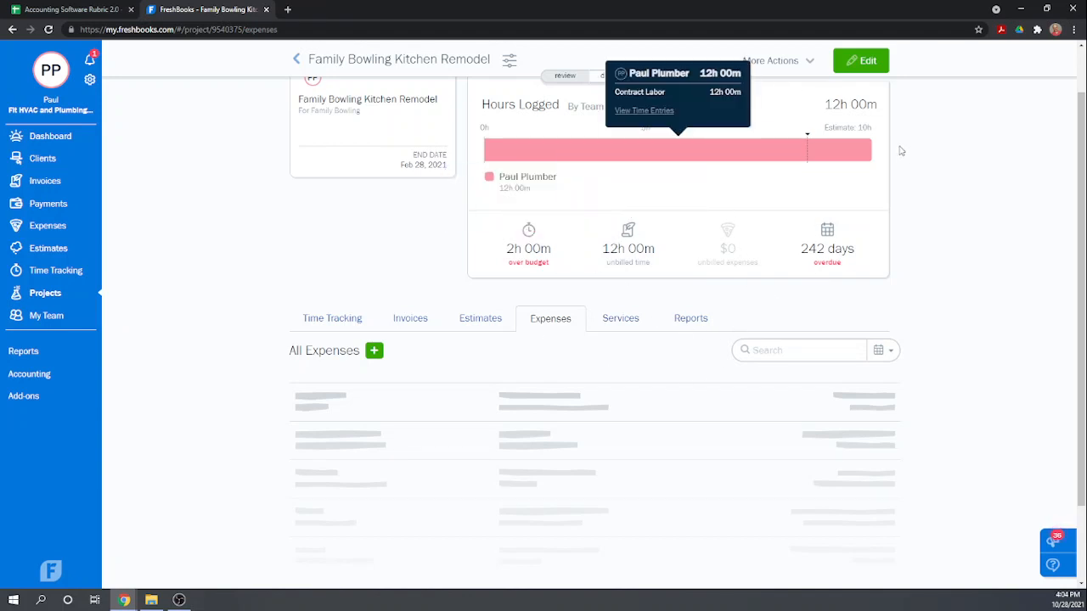
pyautogui.scroll(2, 478, 248)
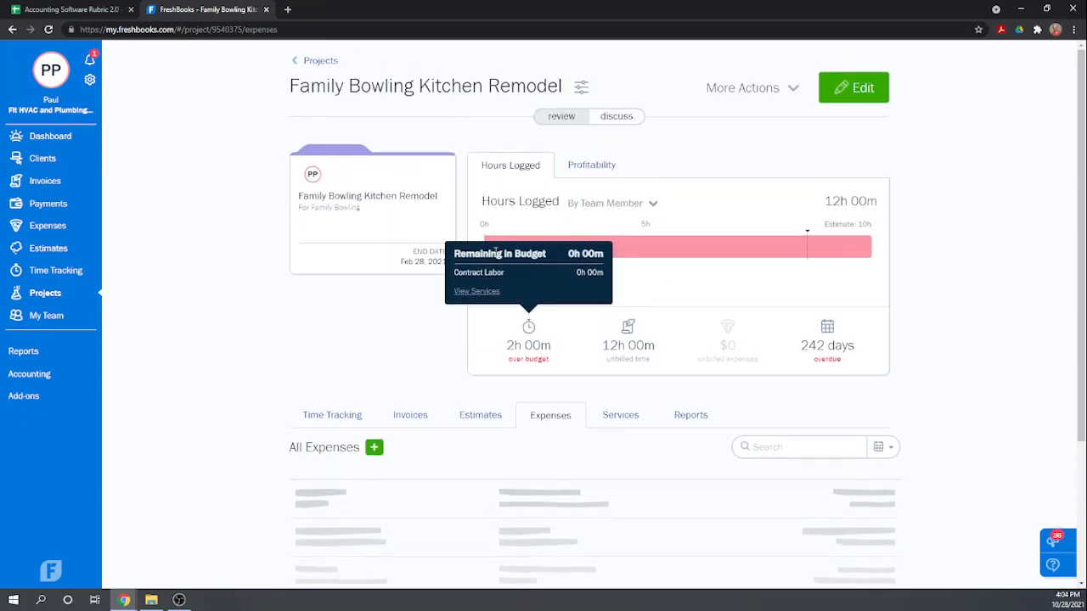
# Look over the actions available for the project and view its profitability breakdown.
pyautogui.click(794, 88)
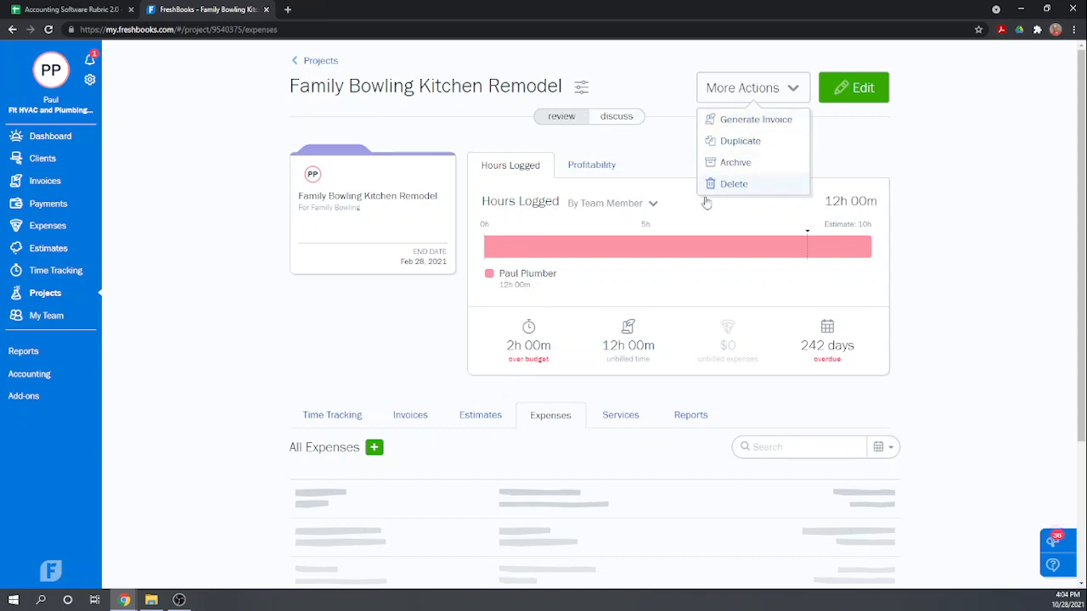
pyautogui.click(297, 327)
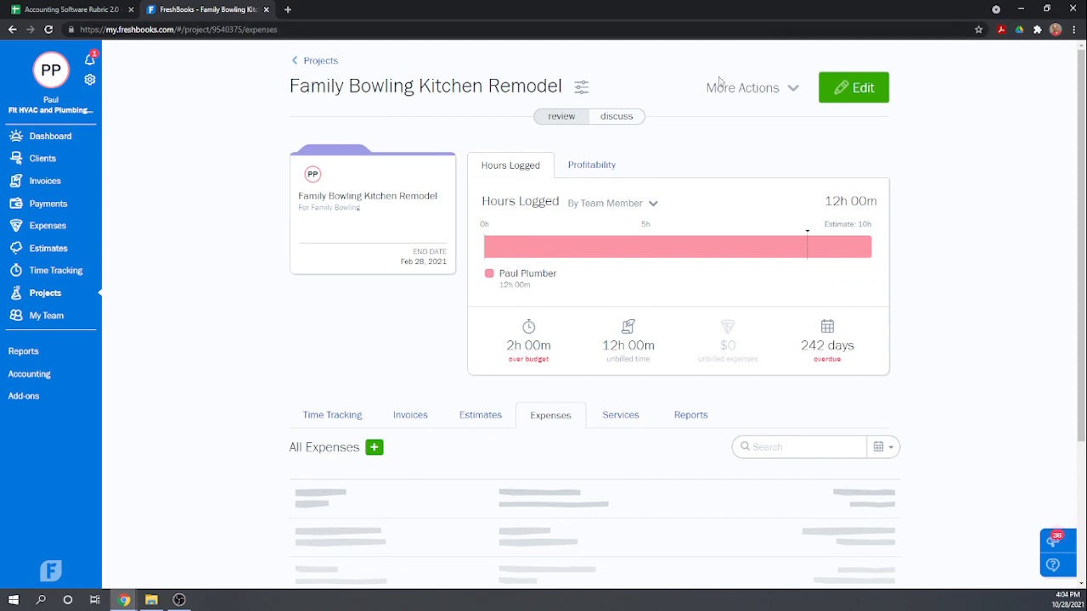
pyautogui.click(597, 167)
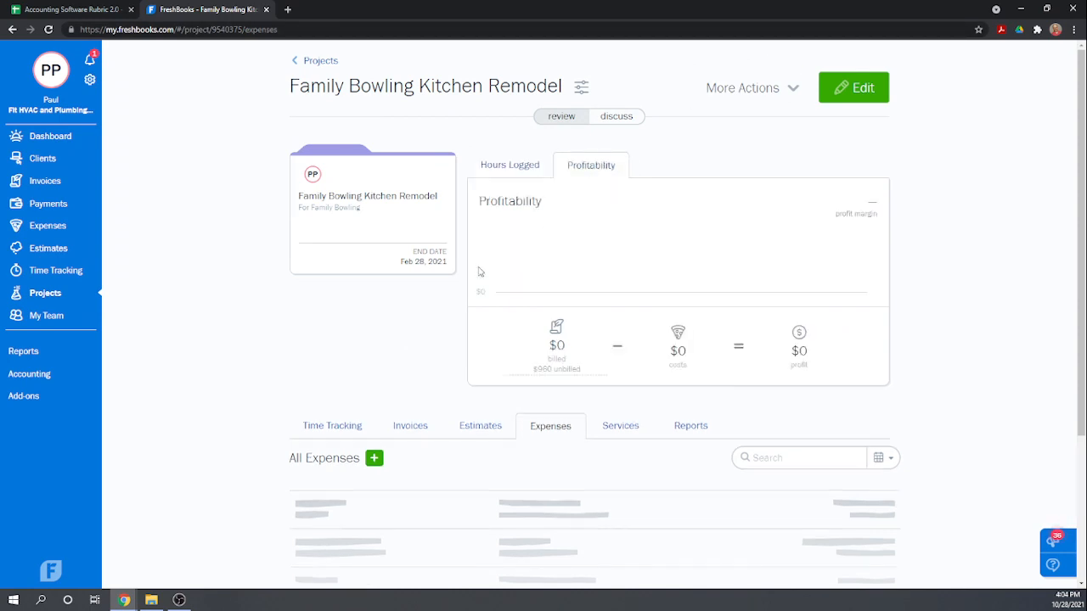
# Generate an invoice from the project's unbilled time and expenses for all time, using the detailed time entry format.
pyautogui.click(798, 91)
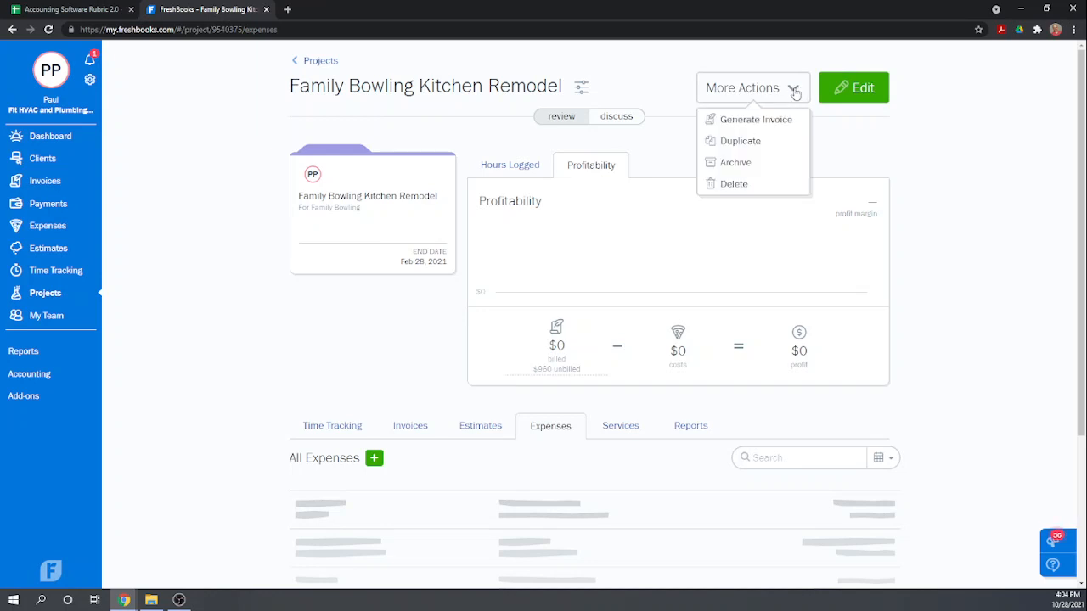
pyautogui.click(753, 121)
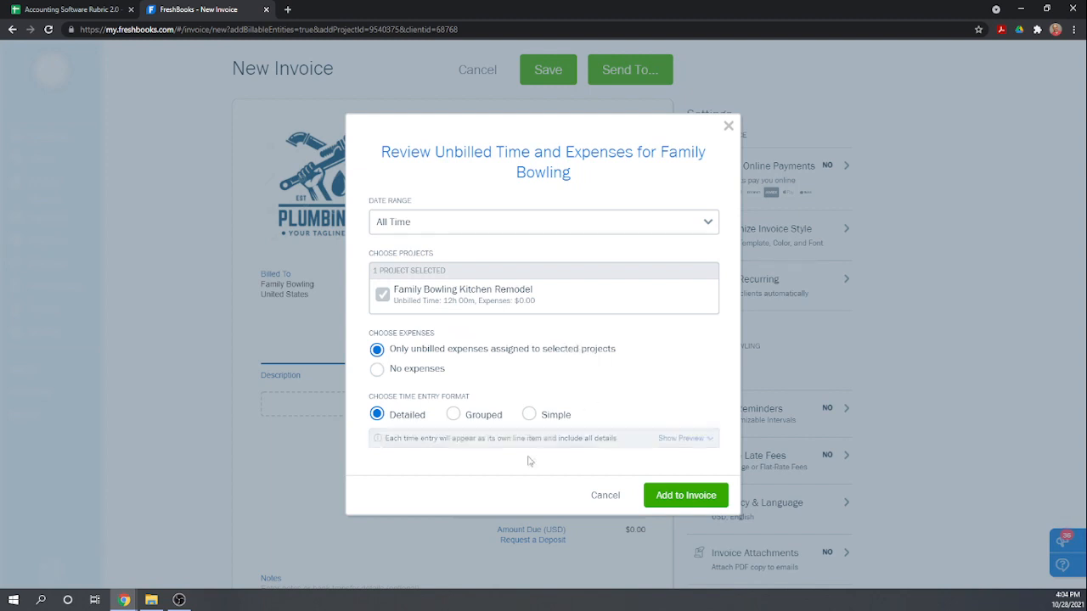
pyautogui.click(694, 498)
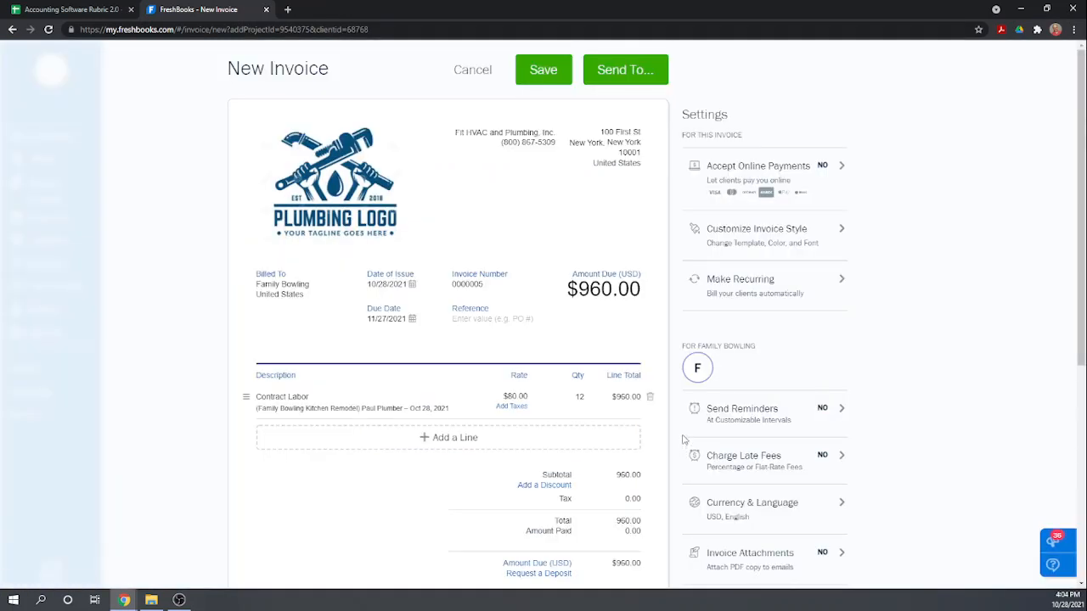
# Add a Plumbing Widgets line to the invoice with a quantity of 8.
pyautogui.scroll(-1, 480, 192)
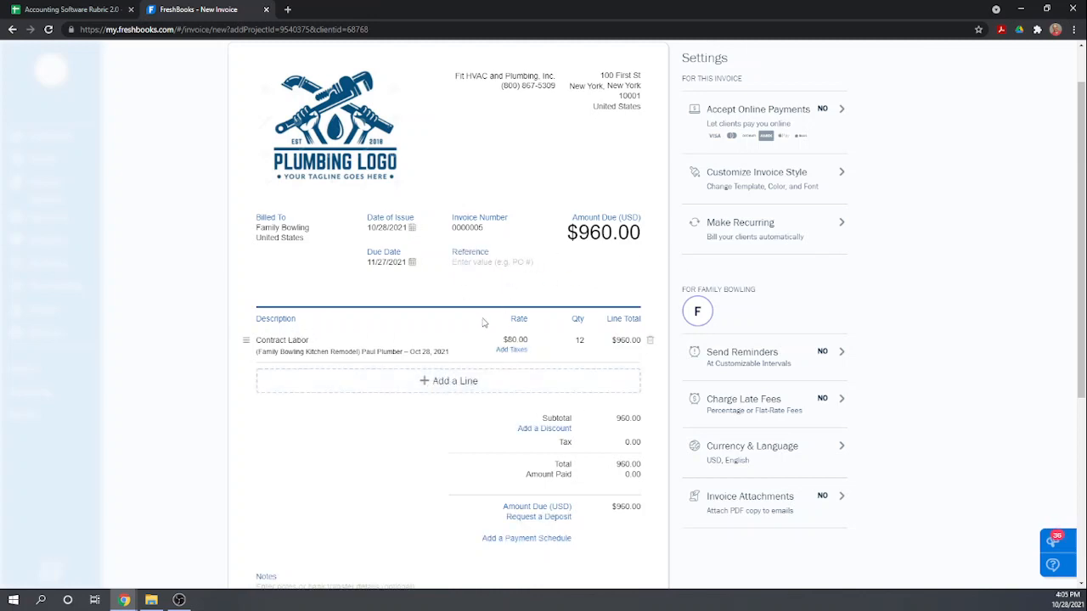
pyautogui.click(455, 388)
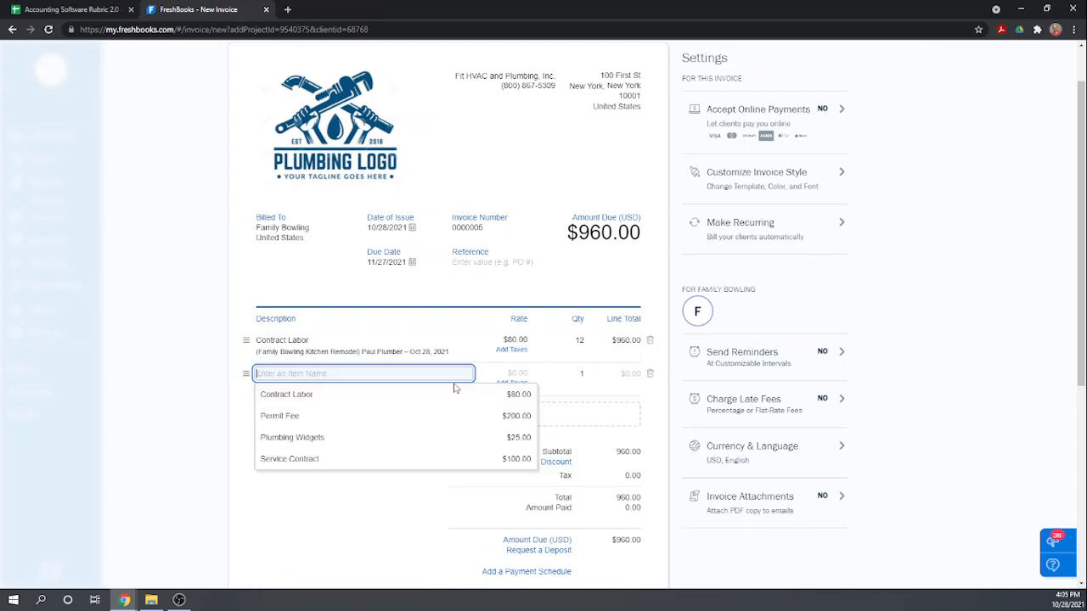
pyautogui.click(328, 438)
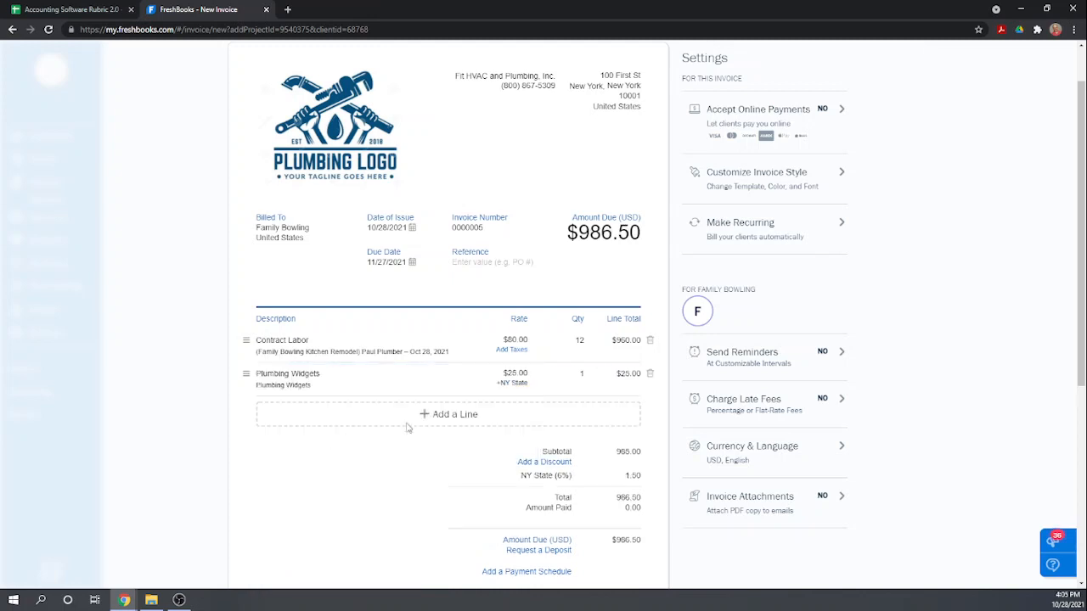
pyautogui.click(580, 372)
pyautogui.write('8')
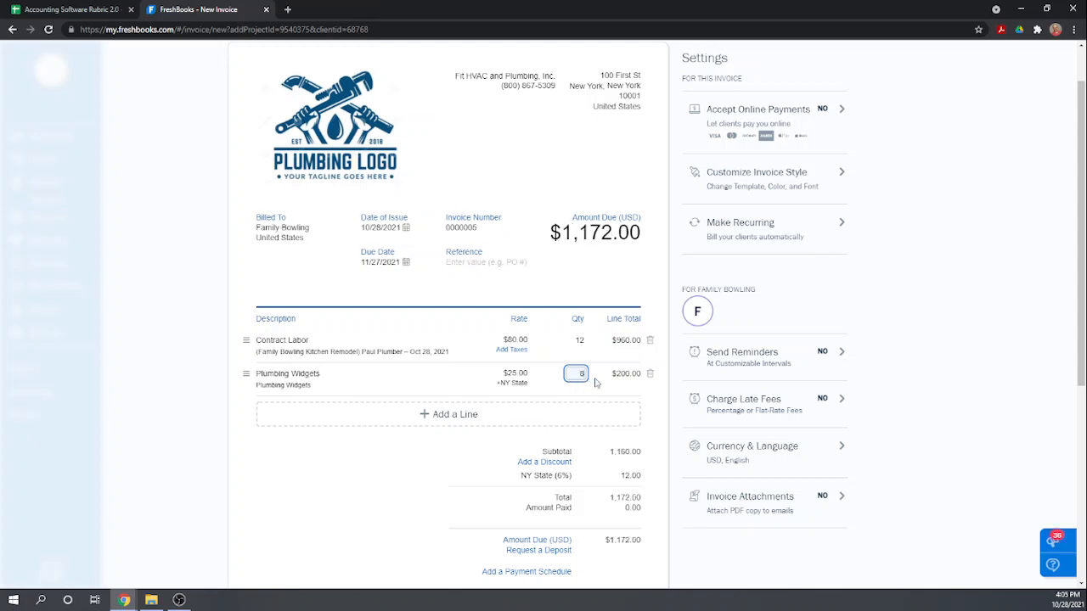
pyautogui.click(448, 476)
# Check the invoice through to its terms, save it, and review the project's profitability breakdown.
pyautogui.scroll(-1, 440, 494)
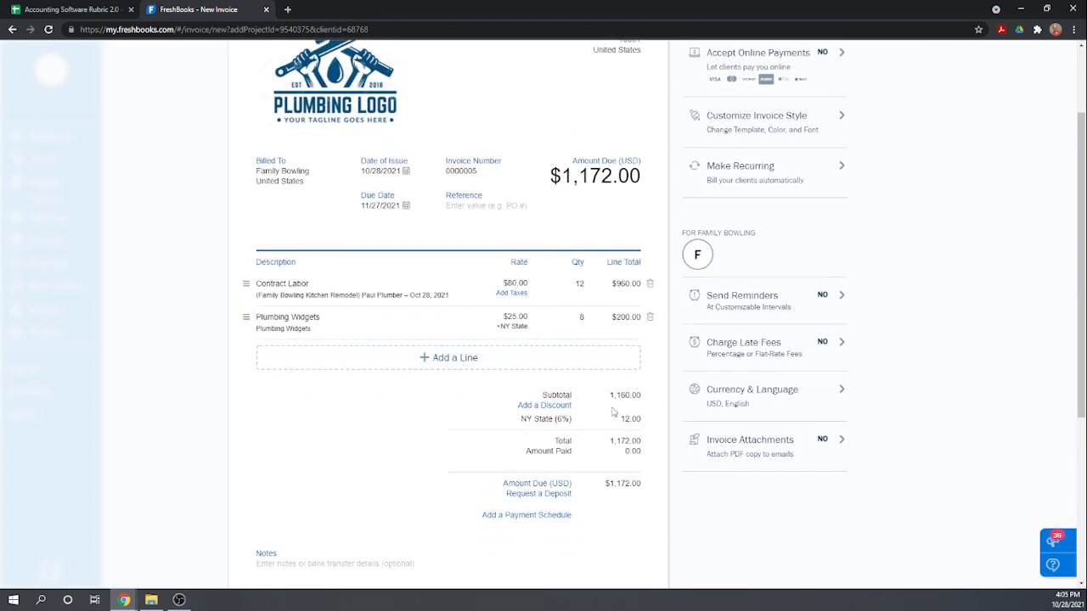
pyautogui.scroll(-2, 457, 491)
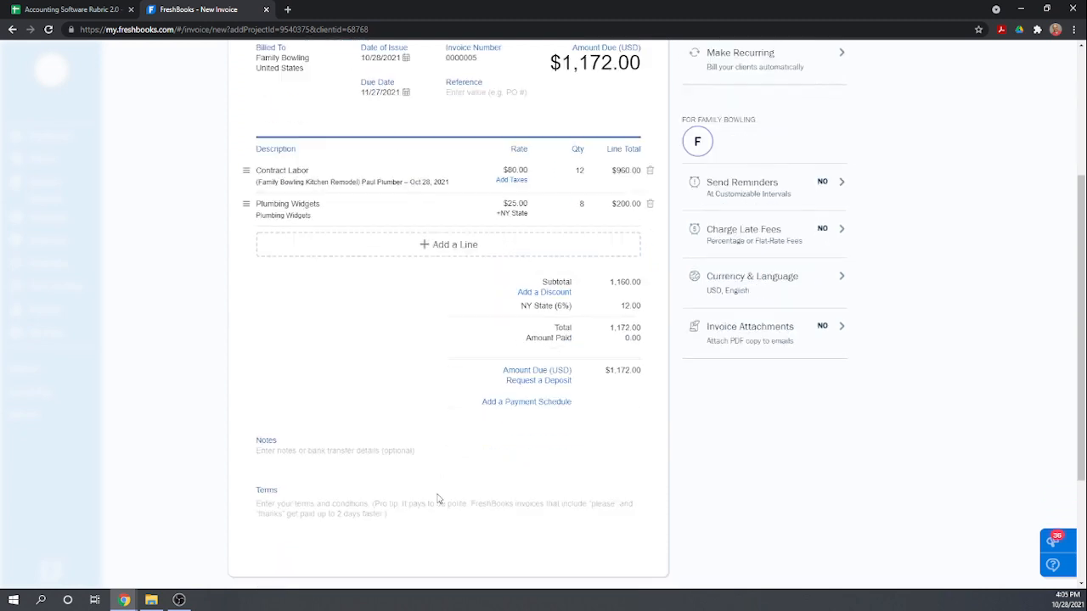
pyautogui.scroll(4, 447, 500)
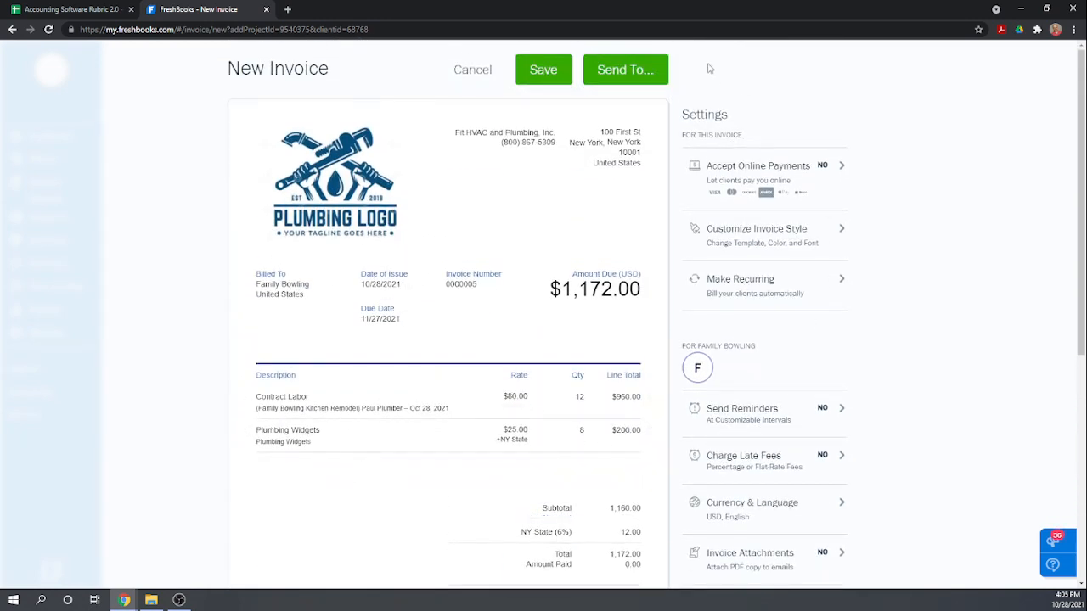
pyautogui.click(536, 71)
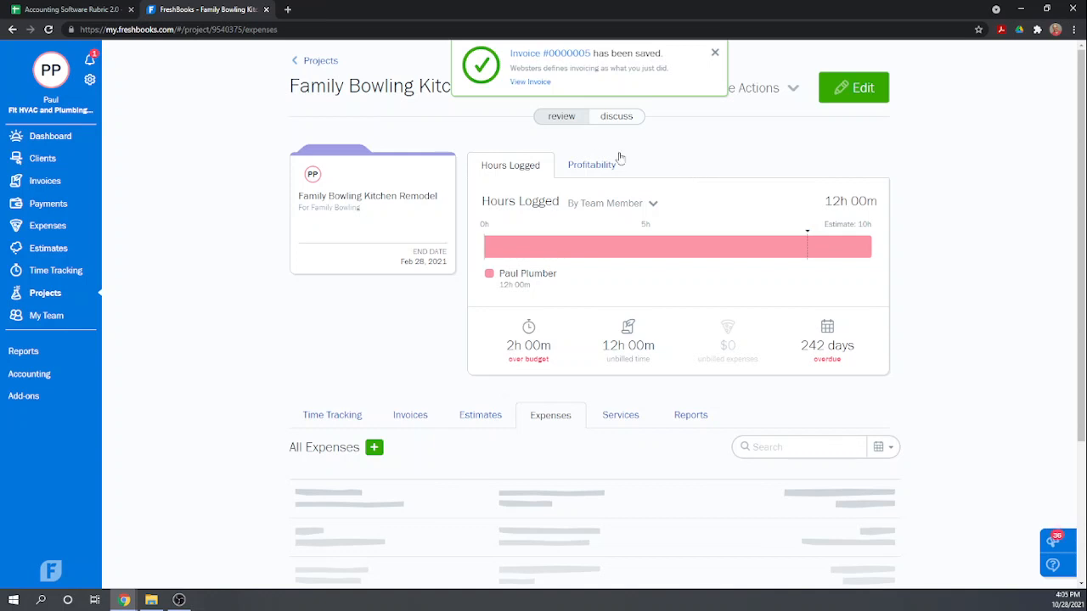
pyautogui.click(589, 166)
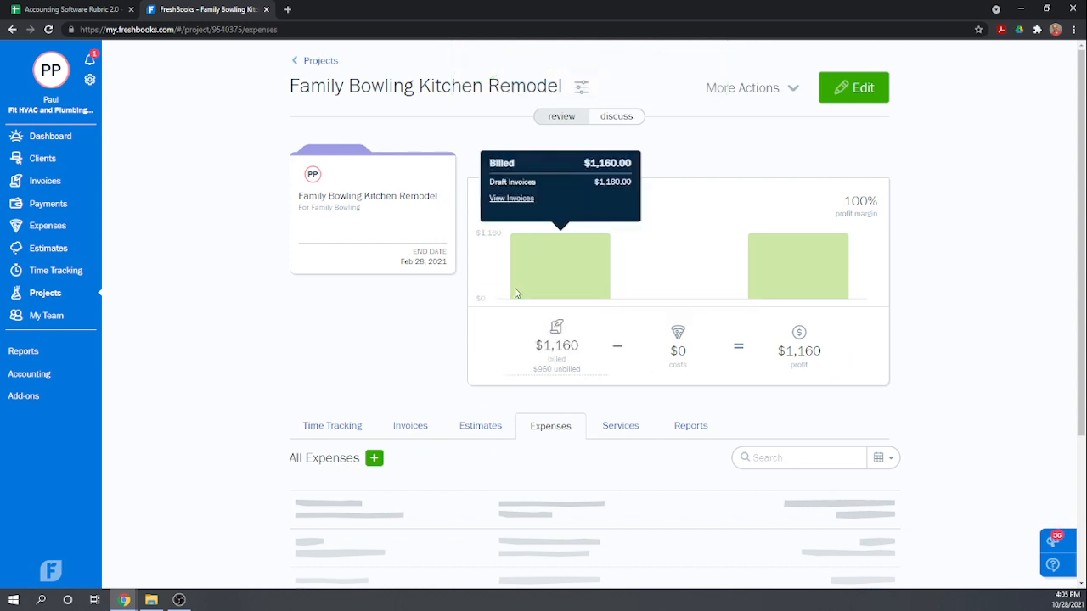
pyautogui.moveTo(738, 277)
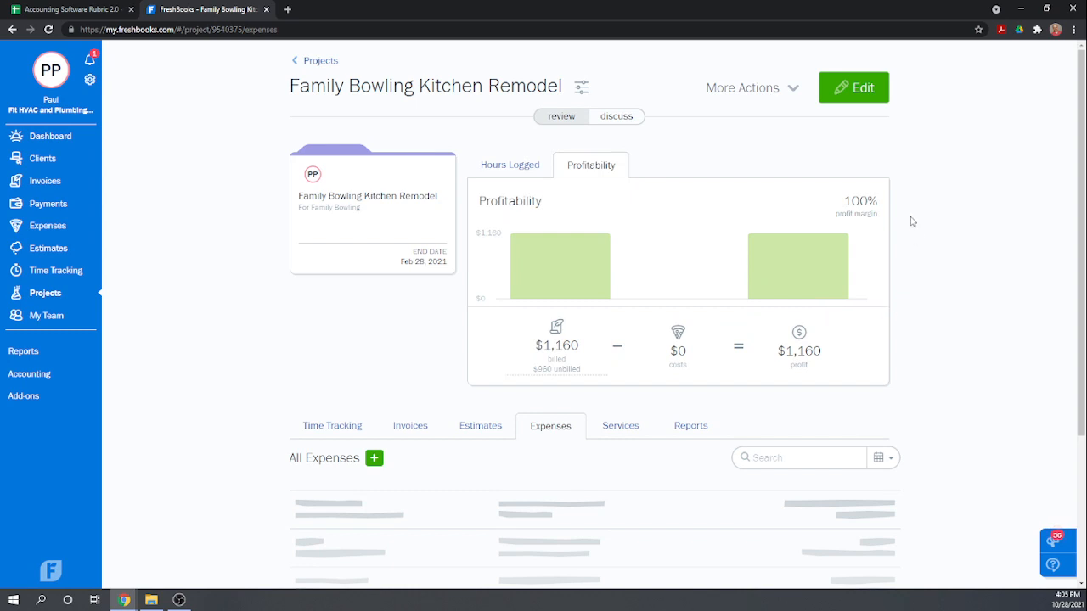
# Start a new expense for the Family Bowling Kitchen Remodel project and assign it the Contractors category.
pyautogui.scroll(-1, 766, 456)
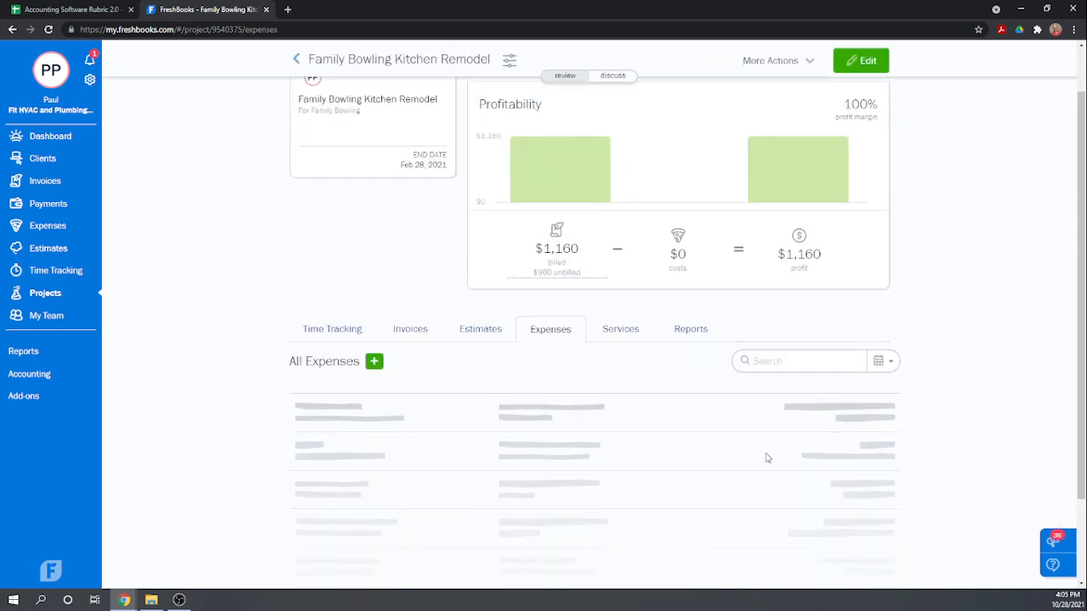
pyautogui.click(374, 362)
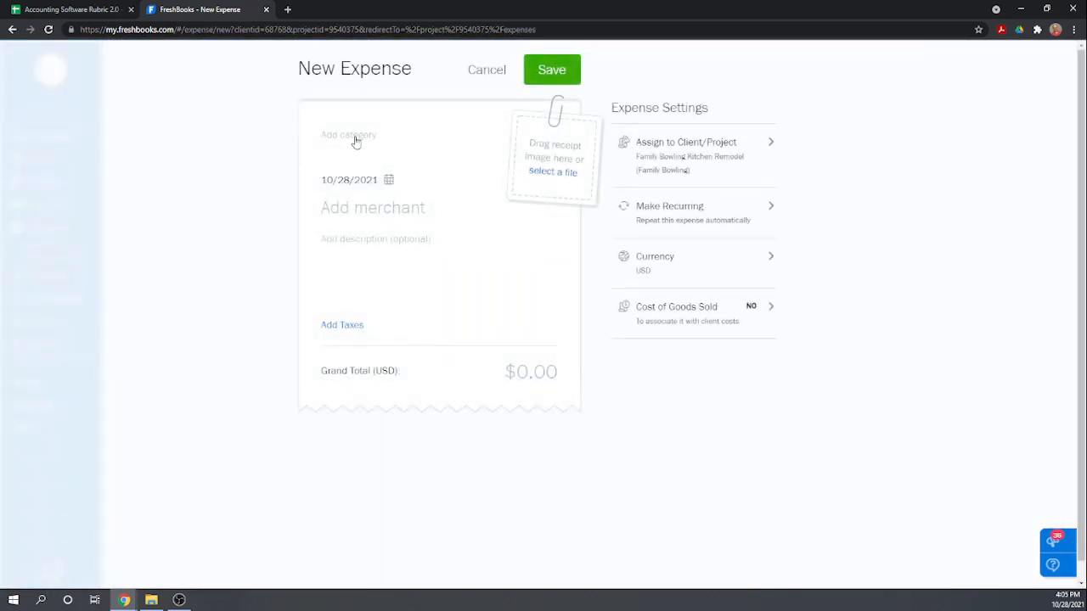
pyautogui.click(356, 144)
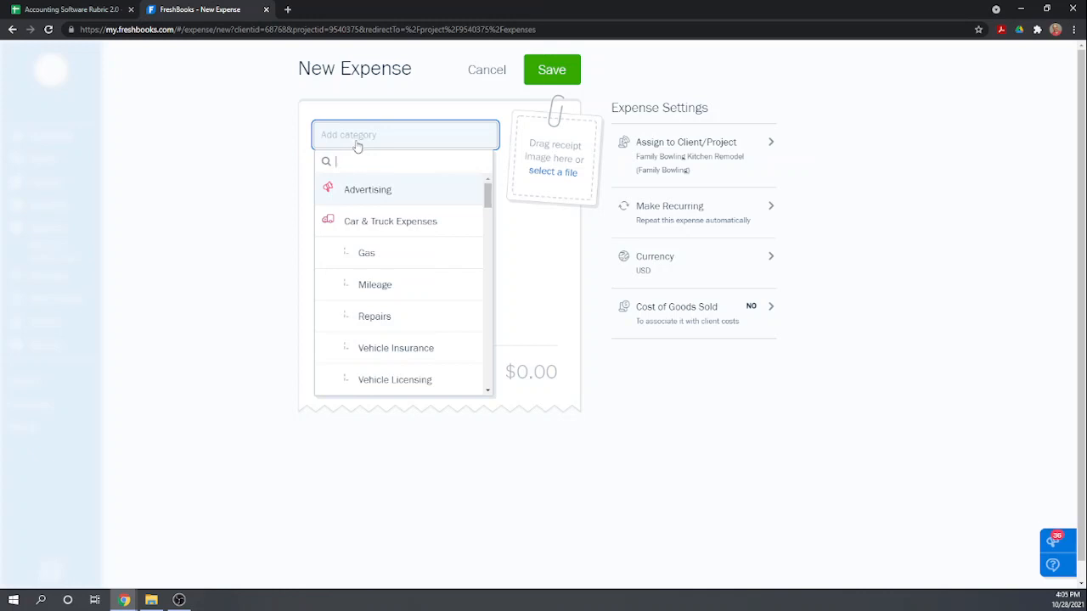
pyautogui.write('contr')
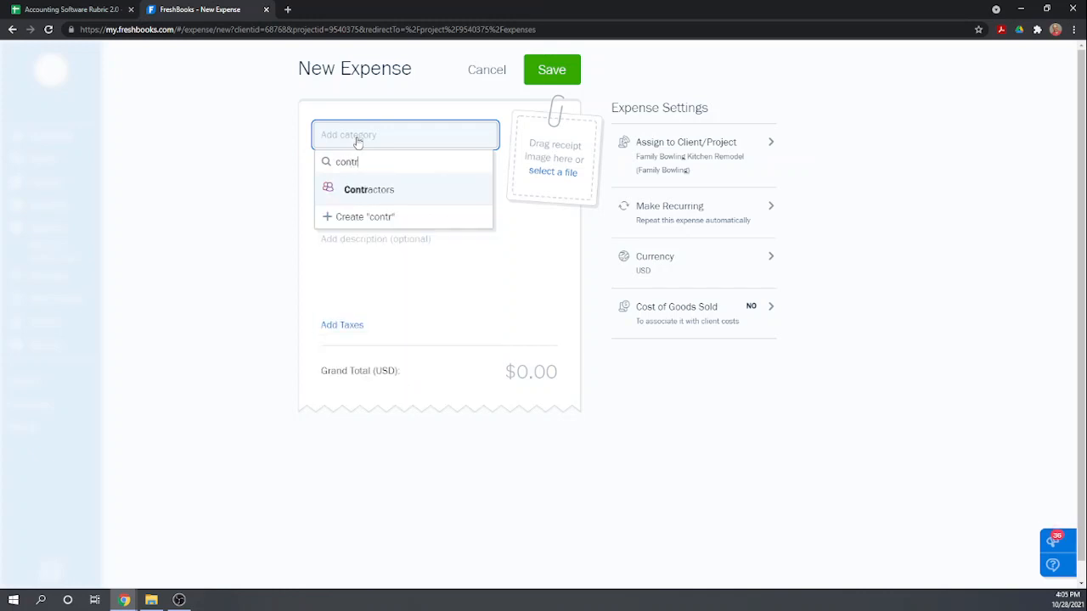
pyautogui.click(382, 196)
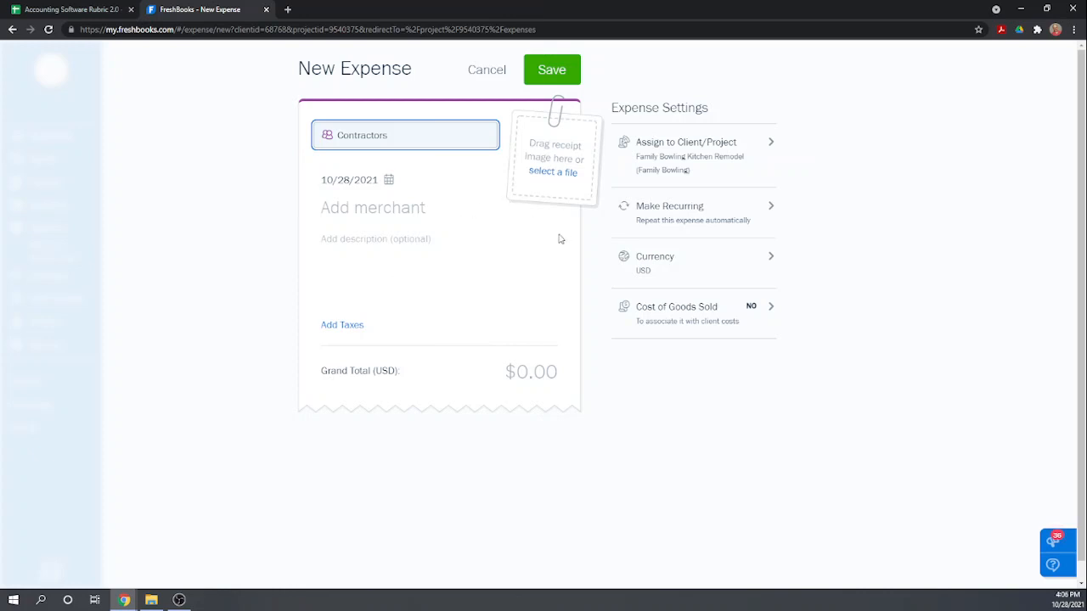
# Choose the existing independent contractor as the expense's merchant and set the grand total to $360.
pyautogui.click(322, 217)
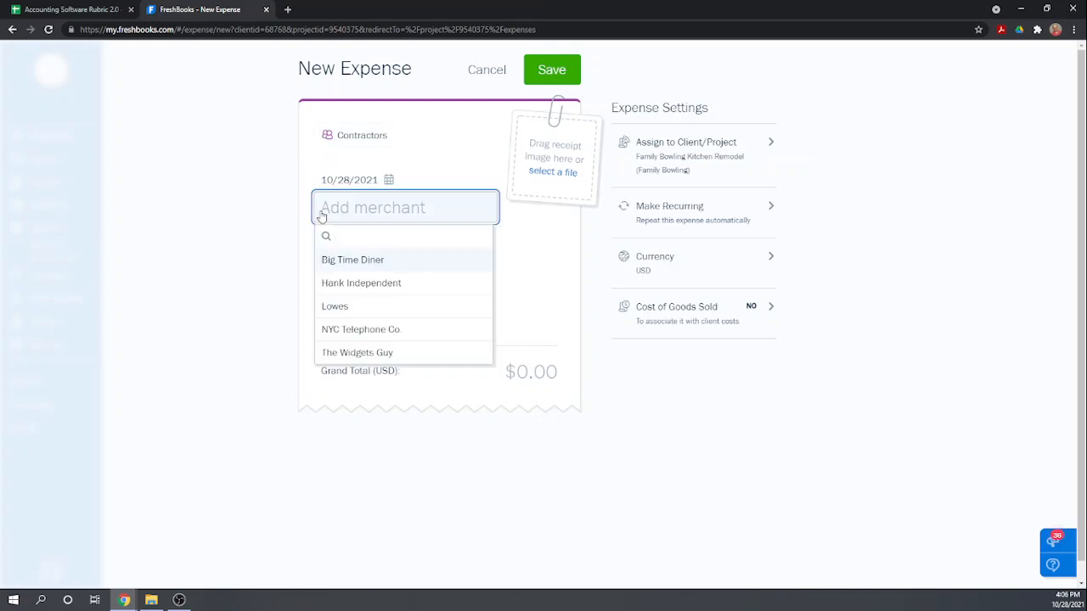
pyautogui.write('Hank')
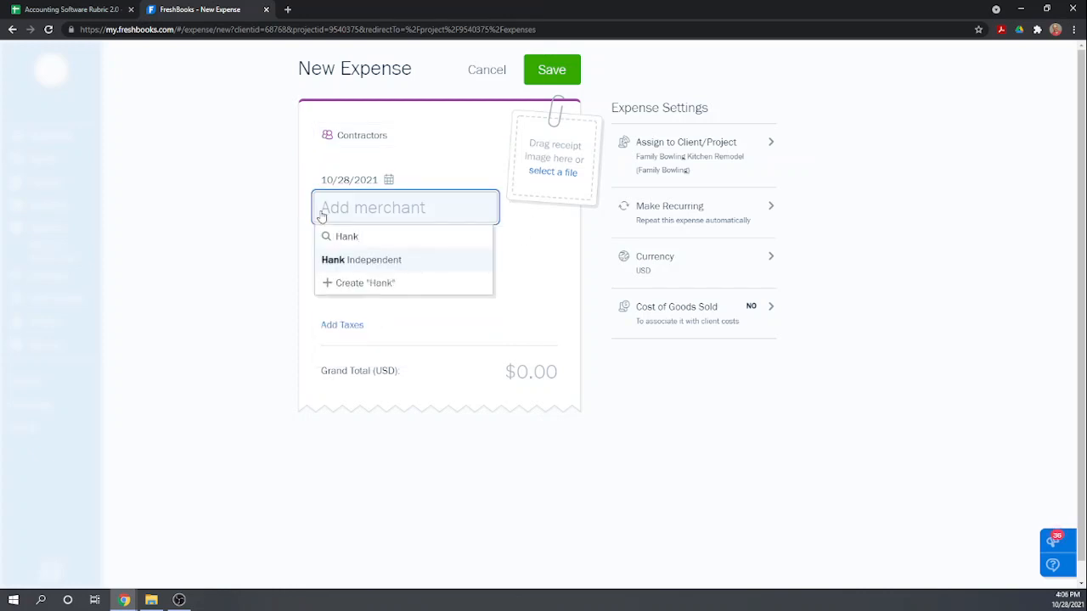
pyautogui.click(383, 264)
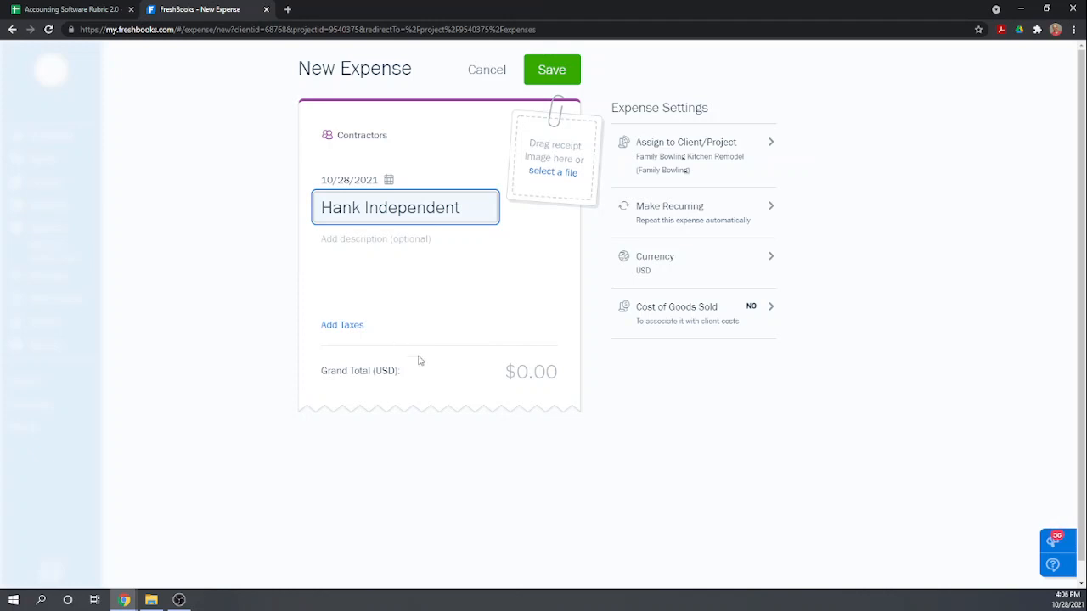
pyautogui.click(517, 371)
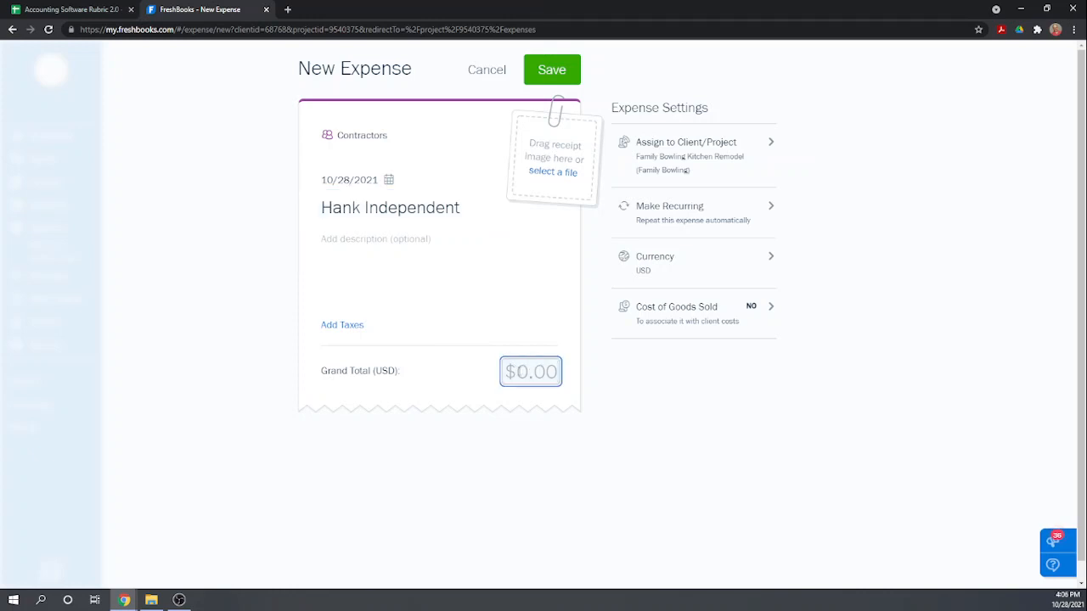
pyautogui.write('360')
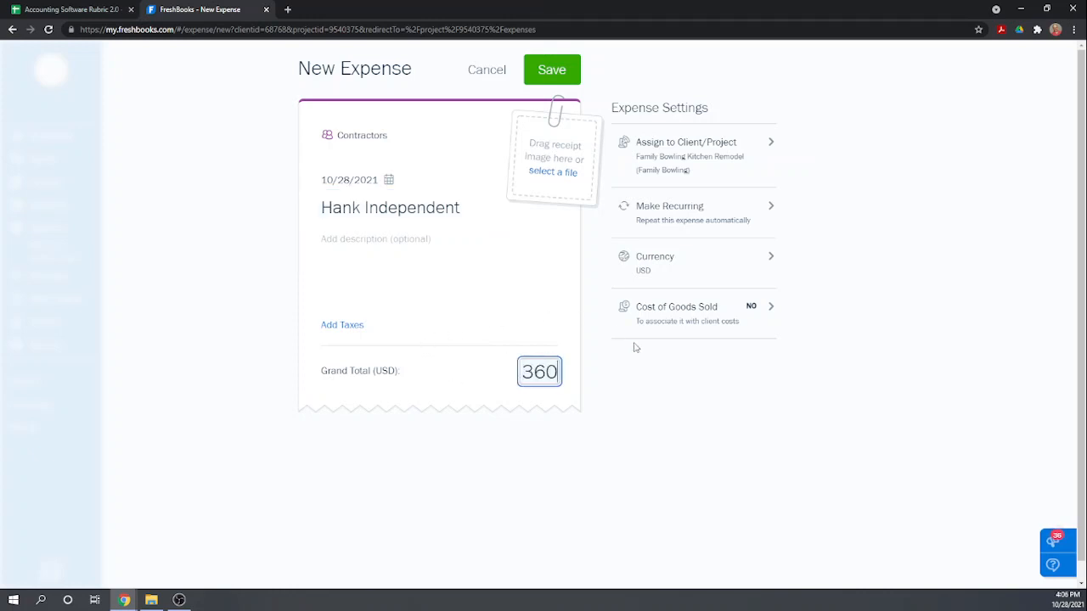
pyautogui.click(655, 368)
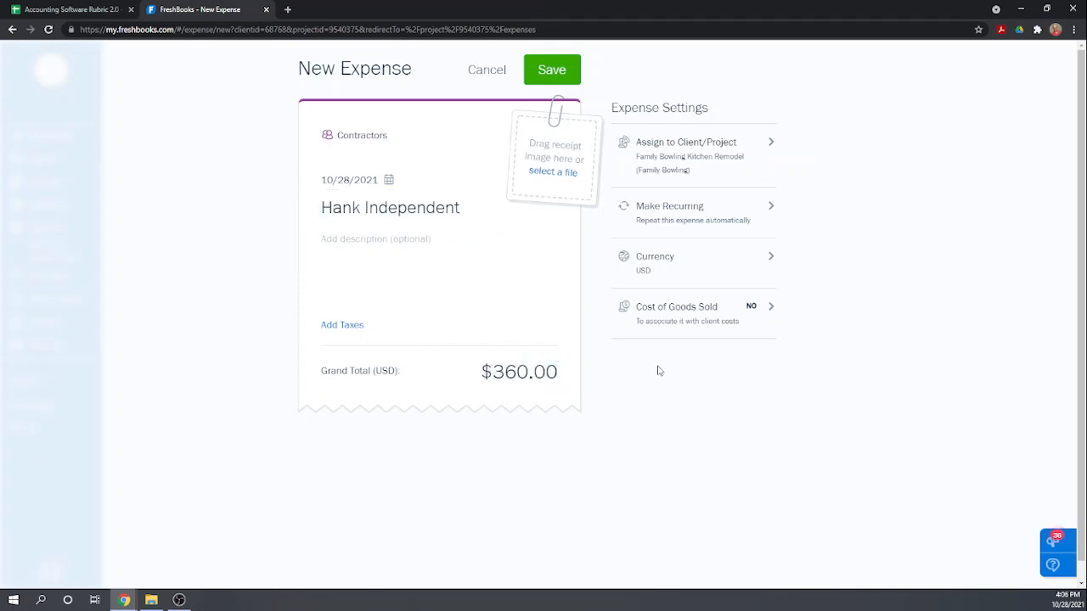
# Save the contractor expense and review the Family Bowling Kitchen Remodel project's profitability breakdown and expense list.
pyautogui.click(555, 71)
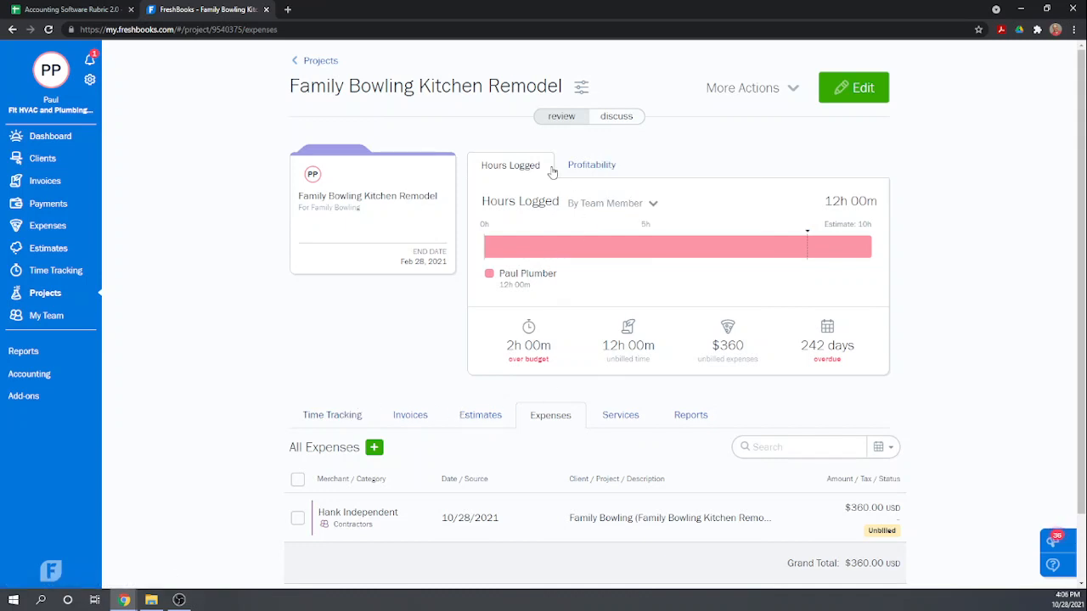
pyautogui.click(584, 166)
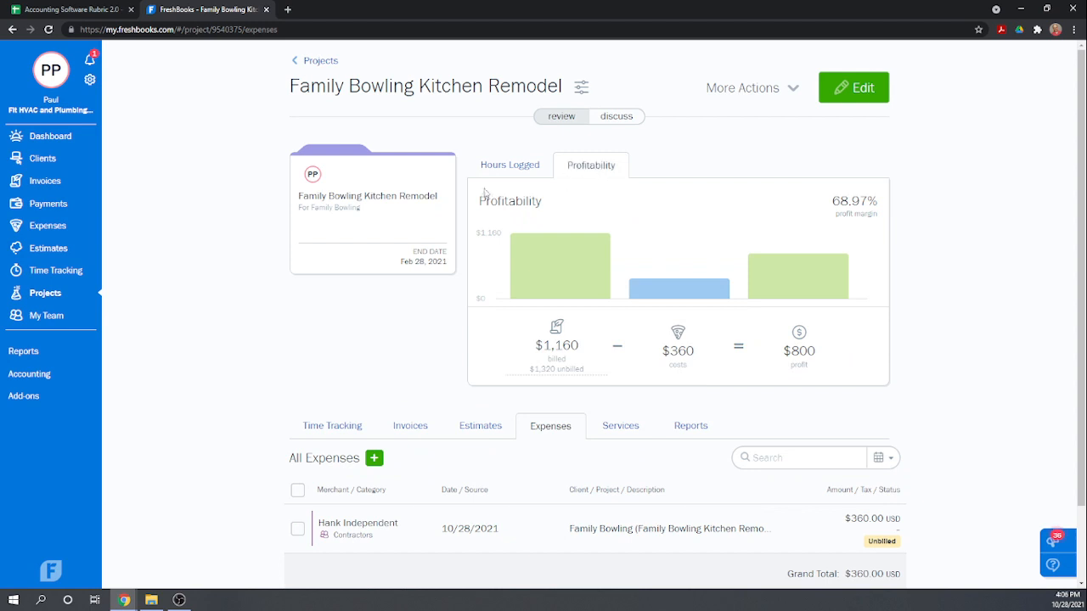
pyautogui.moveTo(540, 262)
pyautogui.scroll(-1, 389, 361)
pyautogui.scroll(1, 839, 189)
pyautogui.moveTo(569, 241)
pyautogui.scroll(-1, 386, 393)
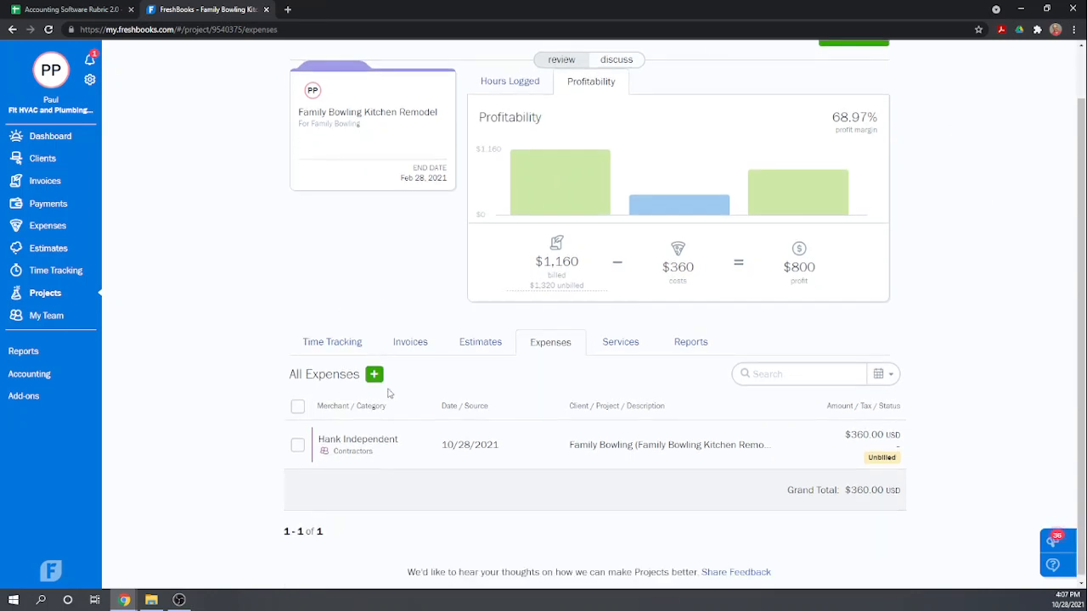
pyautogui.scroll(1, 389, 393)
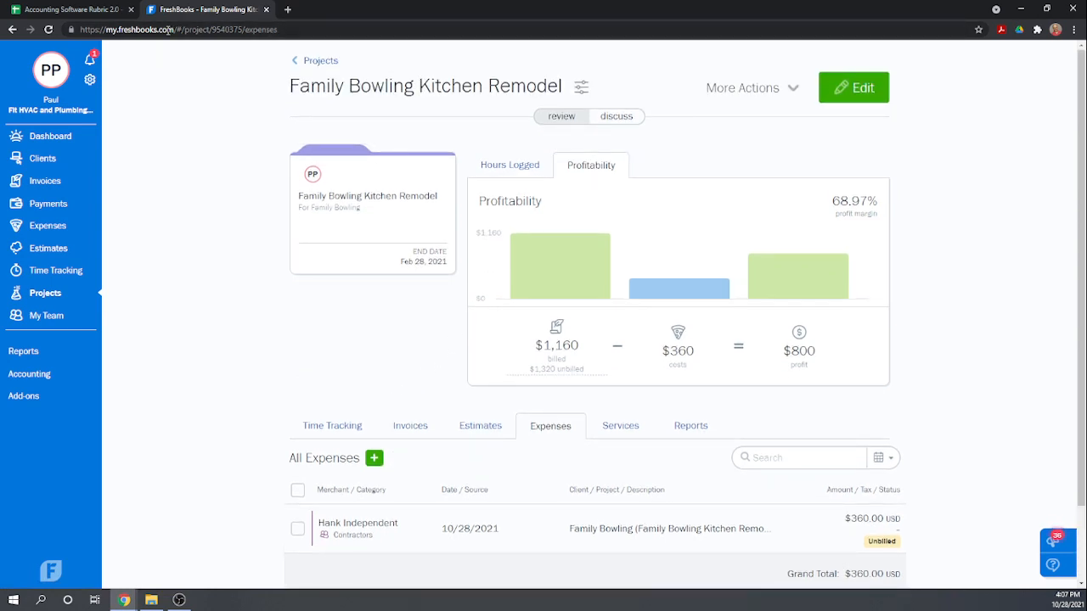
# In the Accounting Software Rubric sheet, score Chapter 6 actual labor 1, actual inventory used 0, and the actual-to-estimated comparison report 1.
pyautogui.click(89, 13)
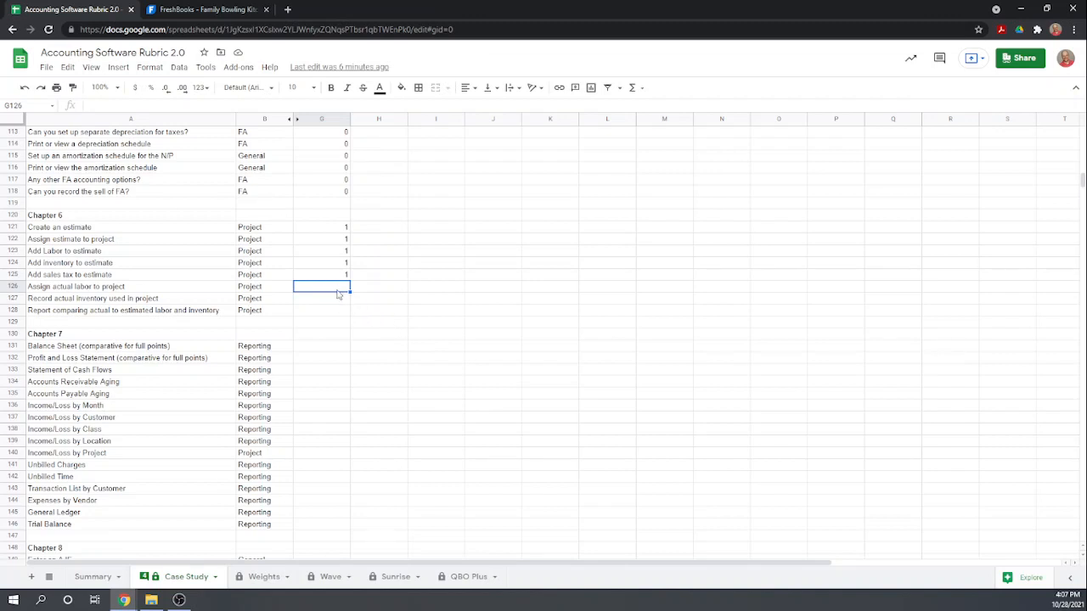
pyautogui.write('1')
pyautogui.press('Return')
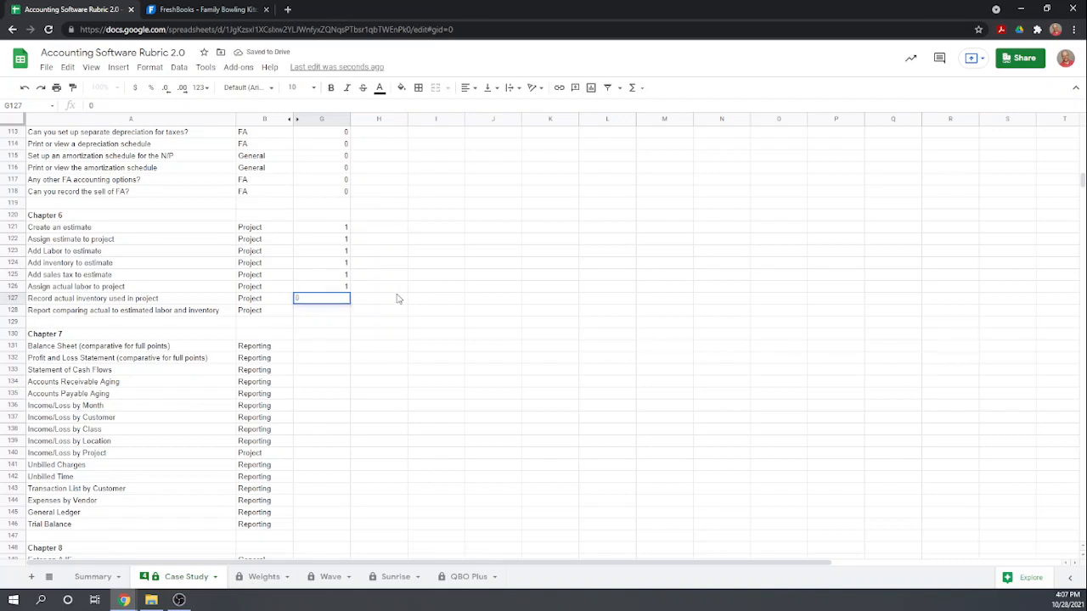
pyautogui.write('0')
pyautogui.press('Return')
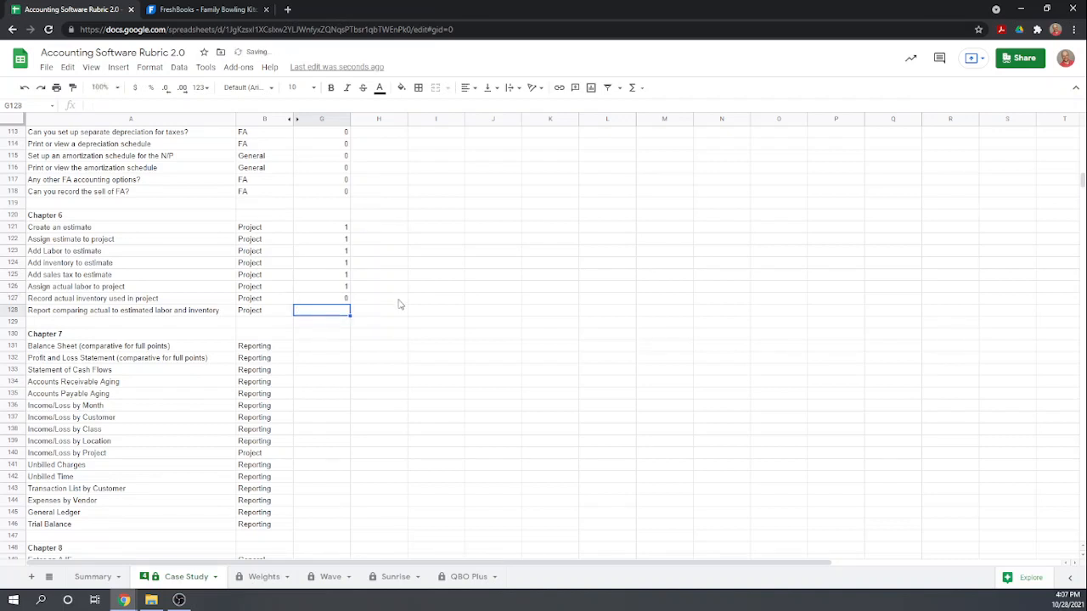
pyautogui.write('1')
pyautogui.press('Return')
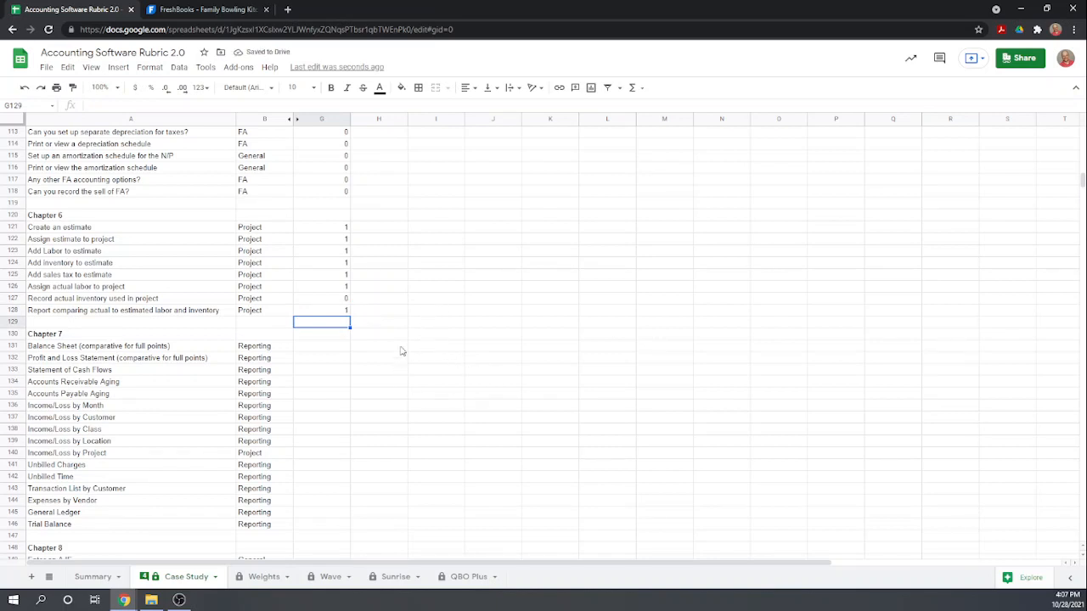
pyautogui.scroll(-1, 500, 340)
pyautogui.scroll(1, 386, 489)
pyautogui.scroll(2, 614, 302)
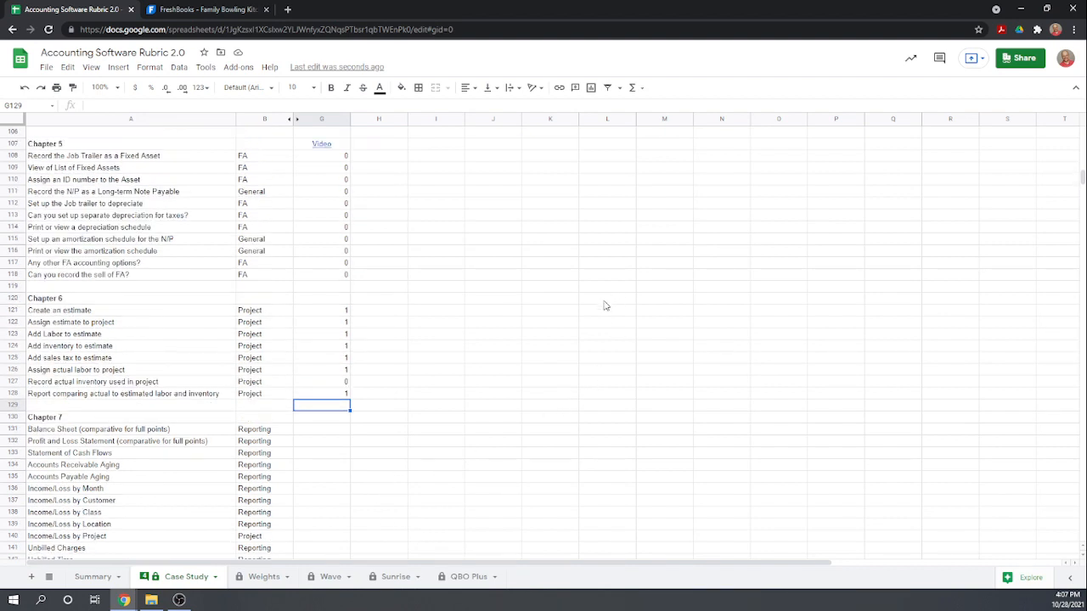
pyautogui.scroll(-1, 608, 310)
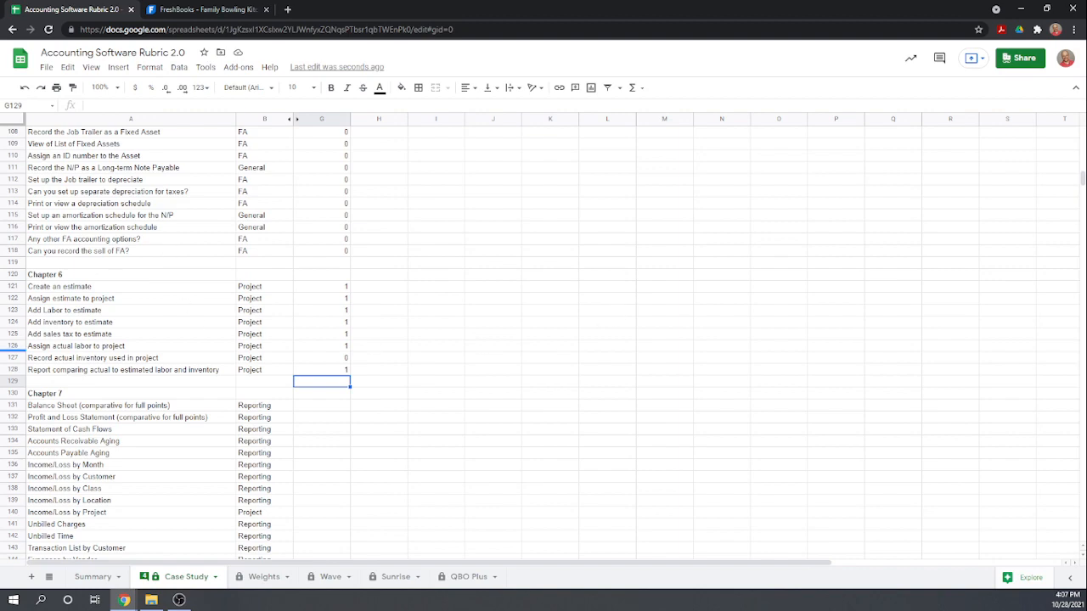